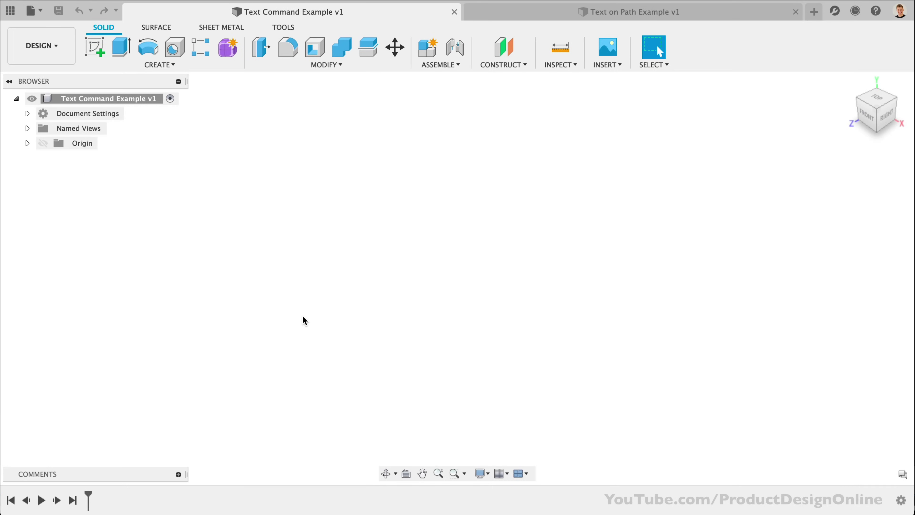
Start a sketch on the XZ plane and launch the Text tool with Type set to Text.
left_click(103, 55)
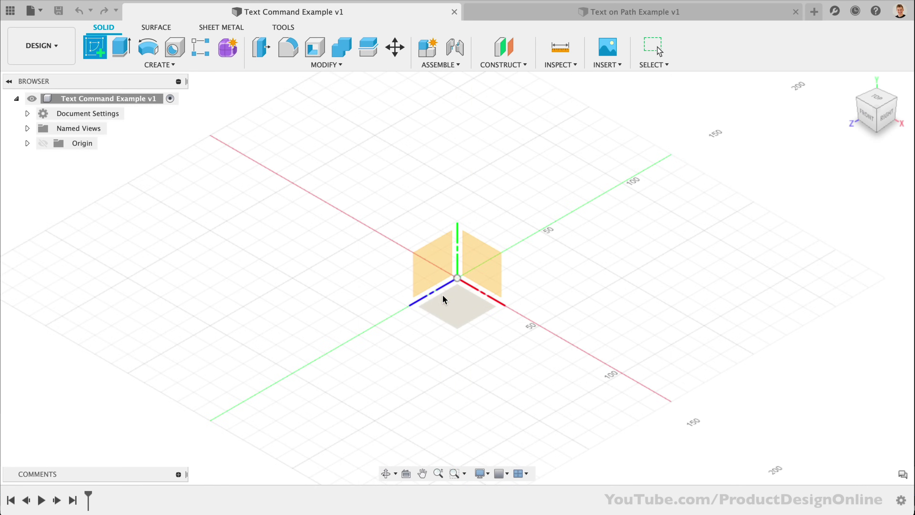
left_click(455, 311)
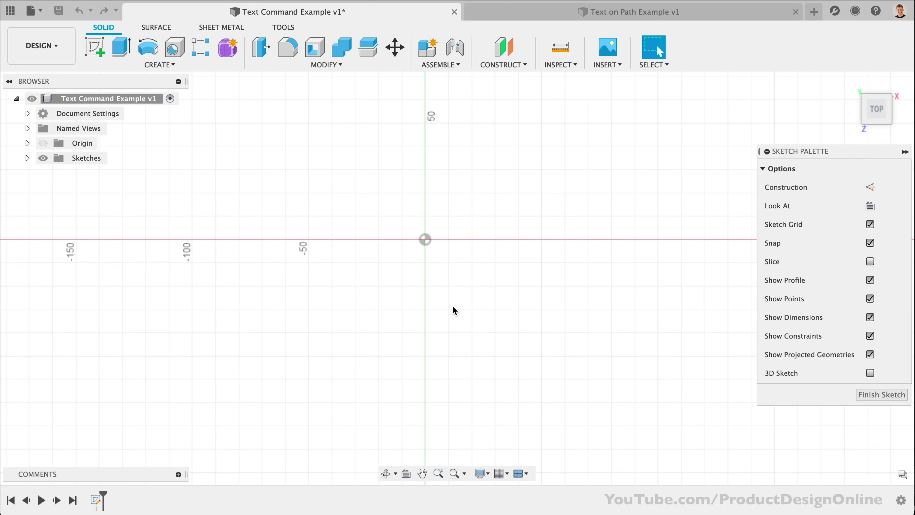
left_click(170, 66)
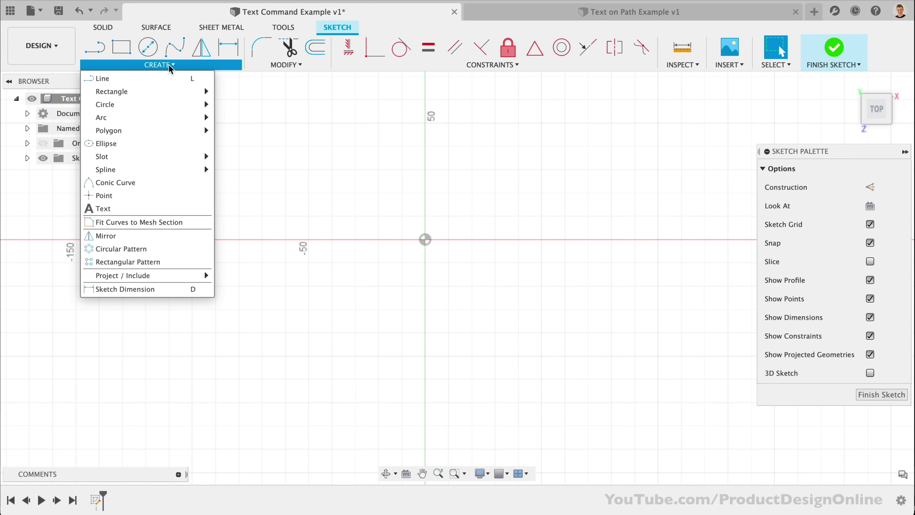
left_click(157, 207)
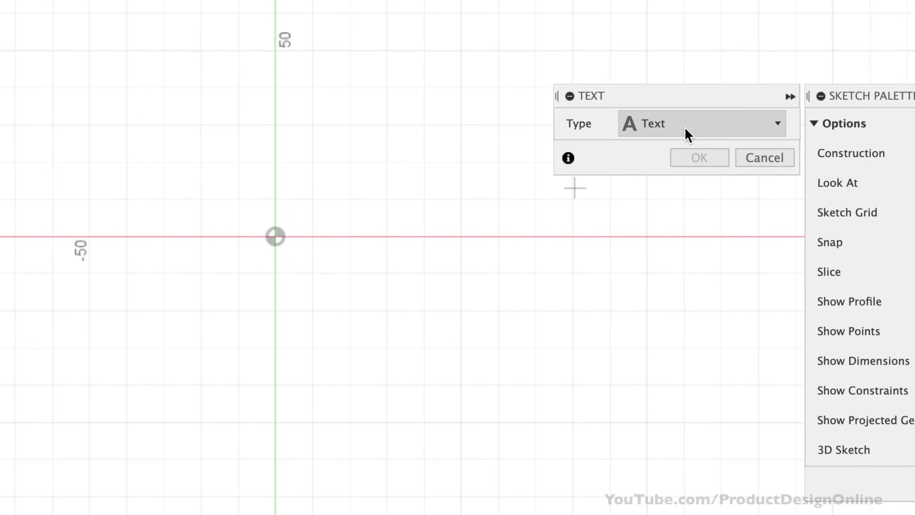
left_click(689, 129)
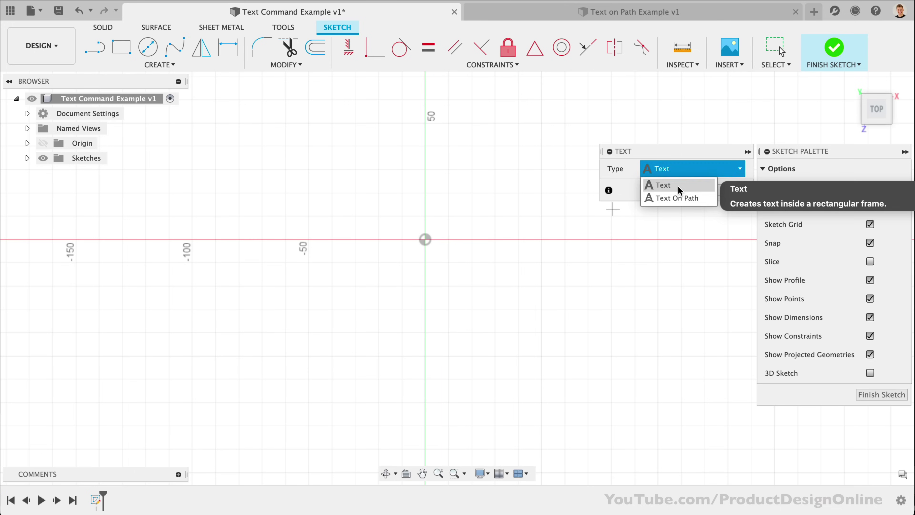
left_click(678, 185)
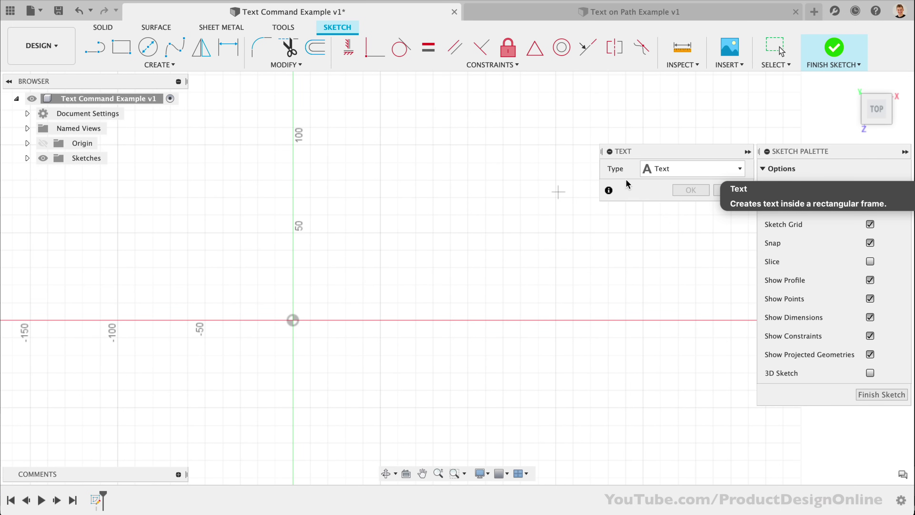
left_click_drag(646, 151, 629, 143)
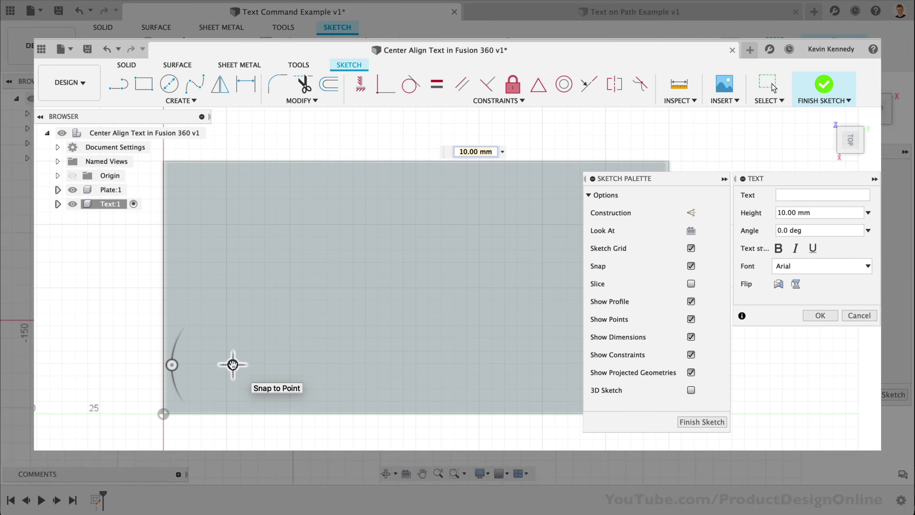
left_click(232, 365)
left_click(781, 195)
type("KEVIN")
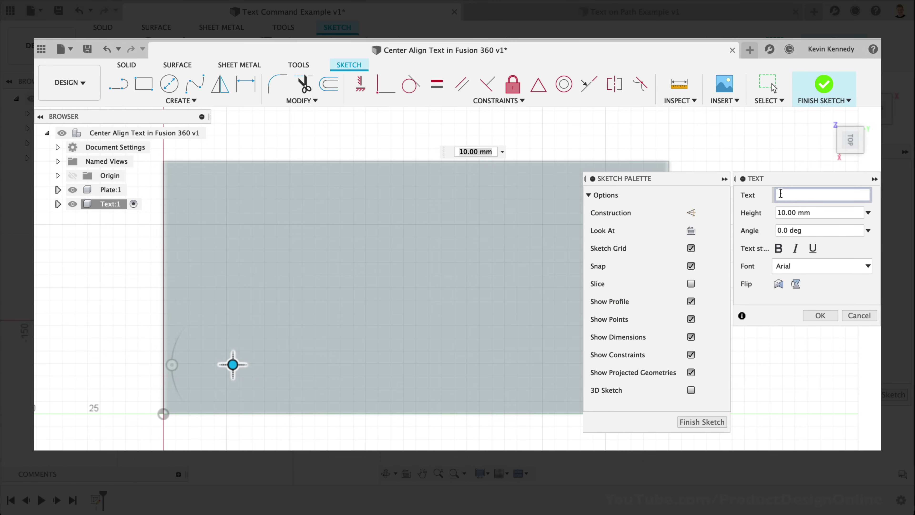
left_click(779, 248)
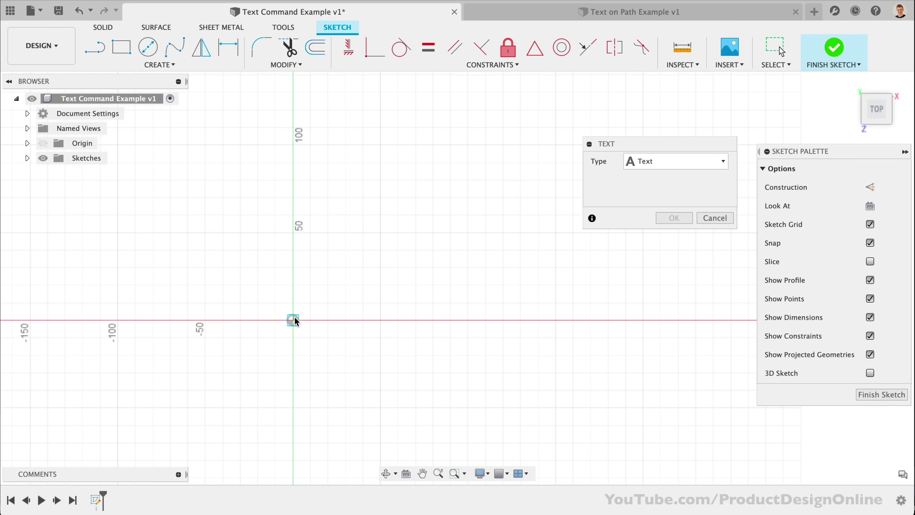
Draw a text frame from the origin up-right, previewing 'Sample Text' at 10 mm Arial.
left_click(302, 311)
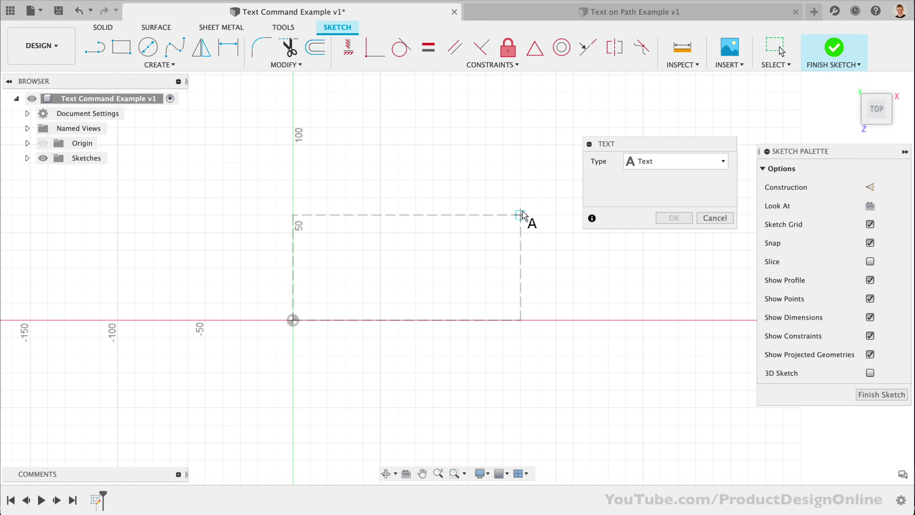
left_click(555, 184)
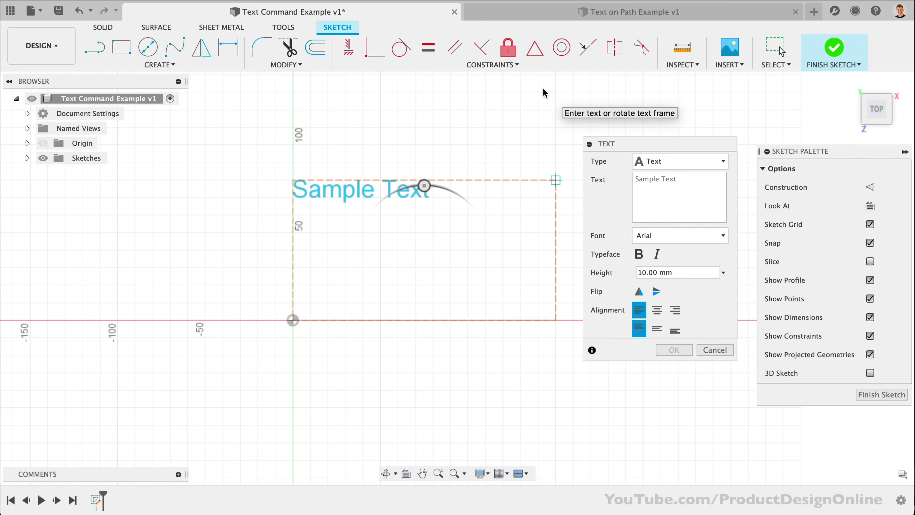
scroll(521, 132, "up", 3)
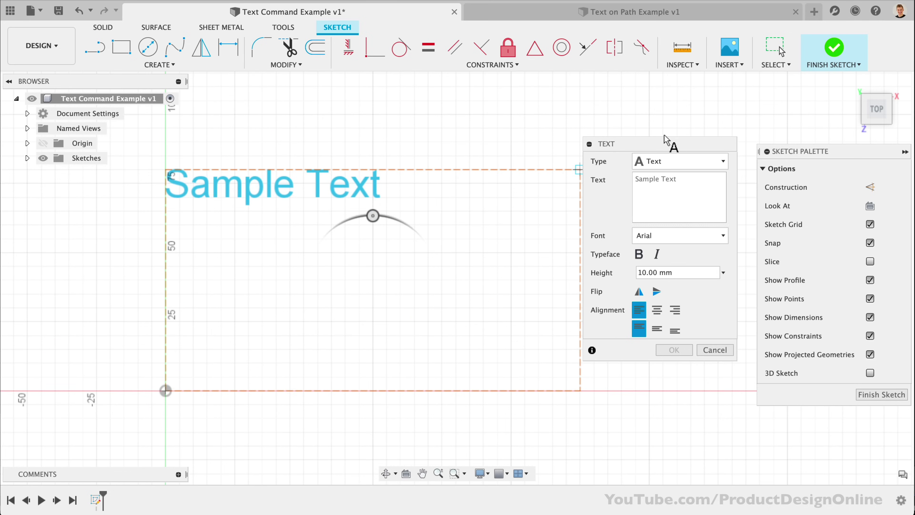
left_click_drag(664, 140, 683, 149)
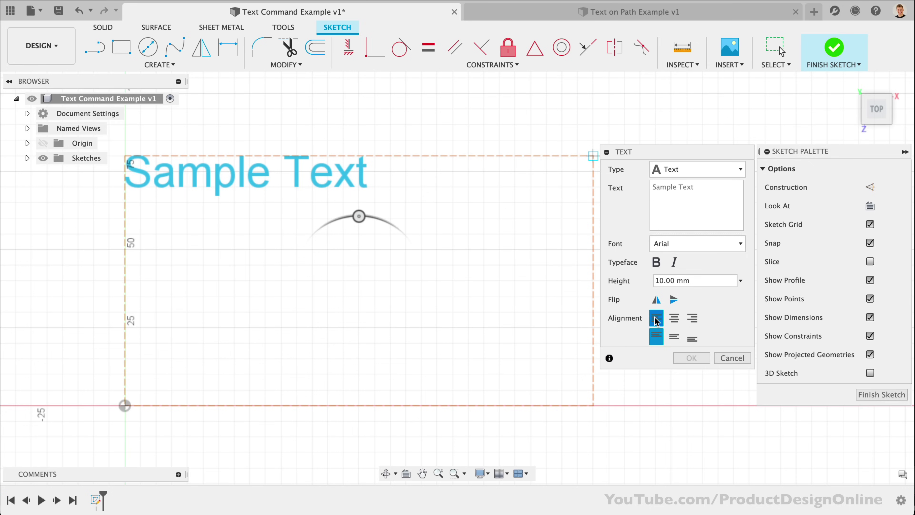
Set the text alignment to horizontal centre and vertical middle, with both flip options off.
left_click(673, 318)
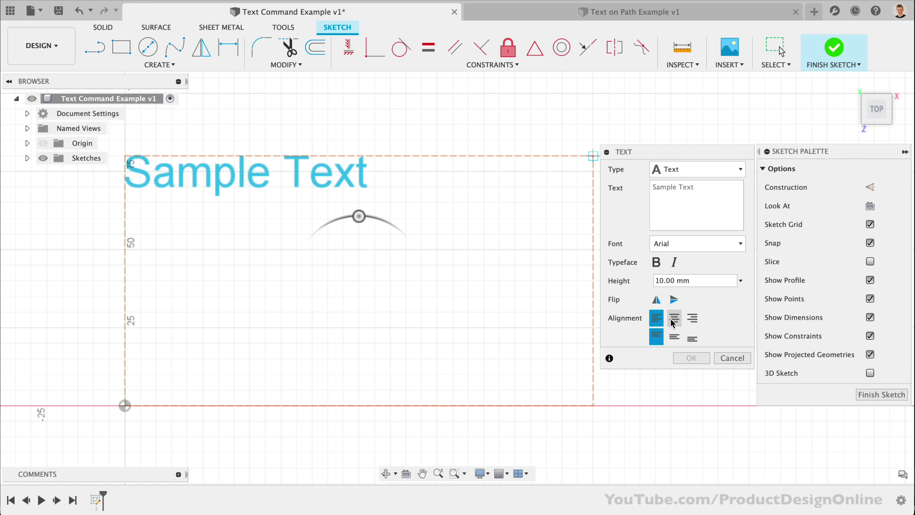
left_click(692, 319)
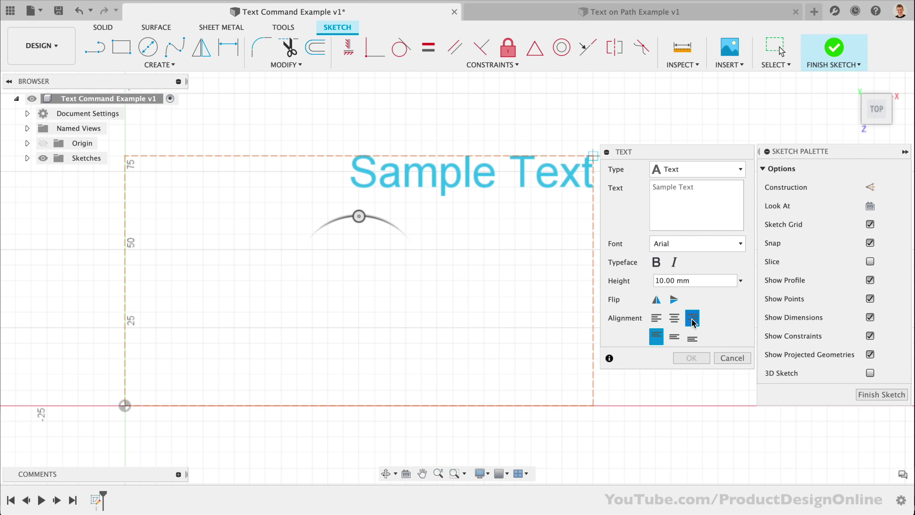
left_click(672, 337)
left_click(693, 338)
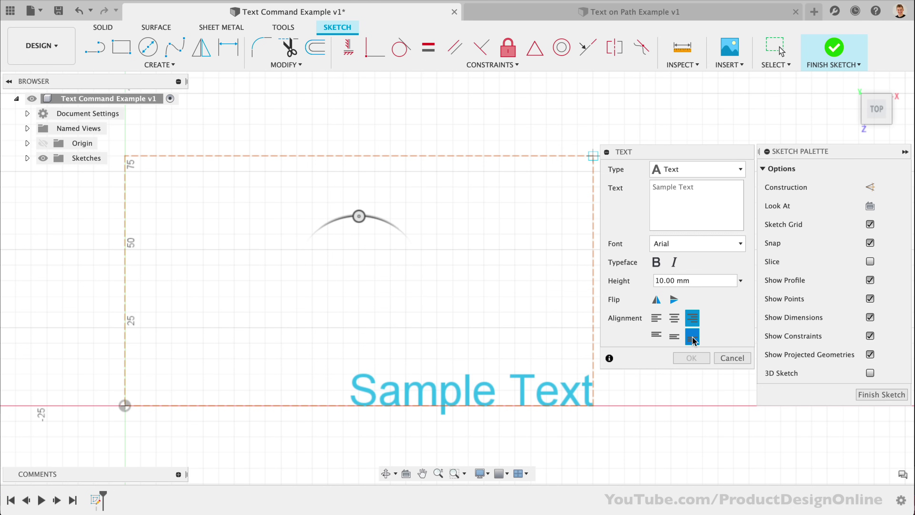
left_click(657, 336)
left_click(672, 337)
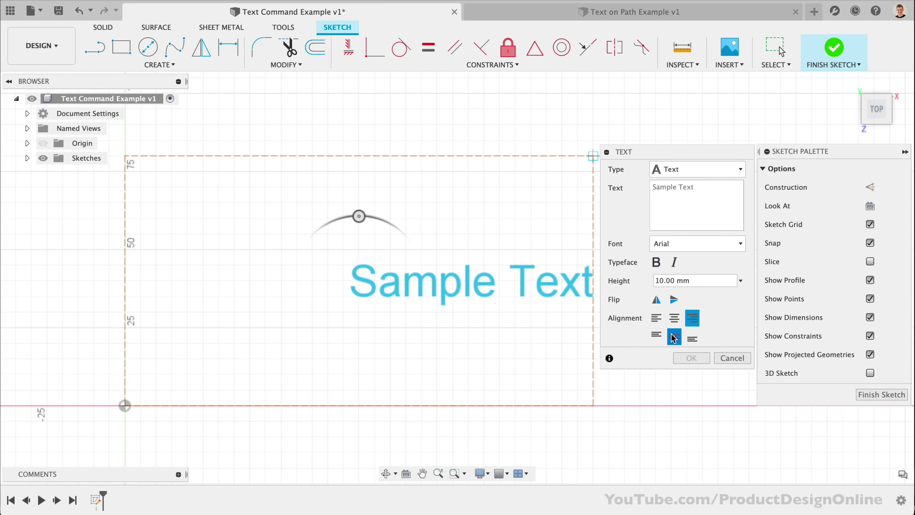
left_click(676, 319)
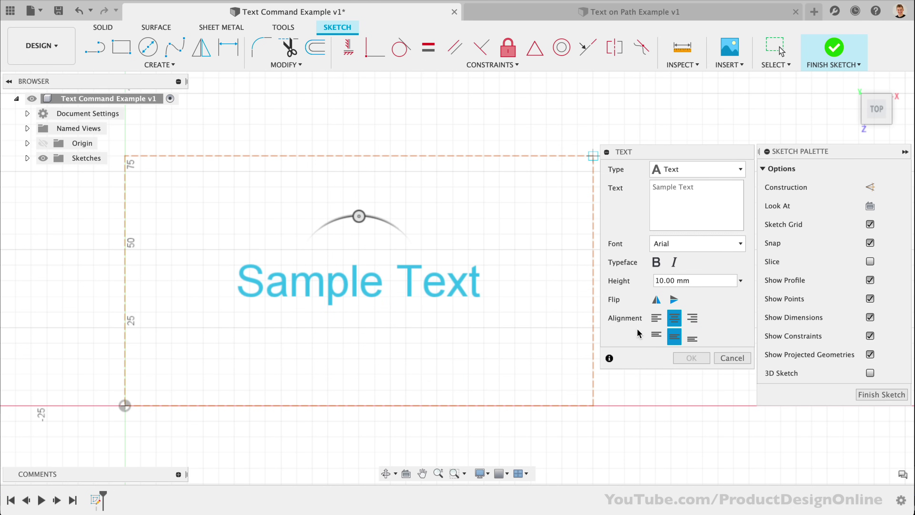
left_click(657, 300)
left_click(657, 300)
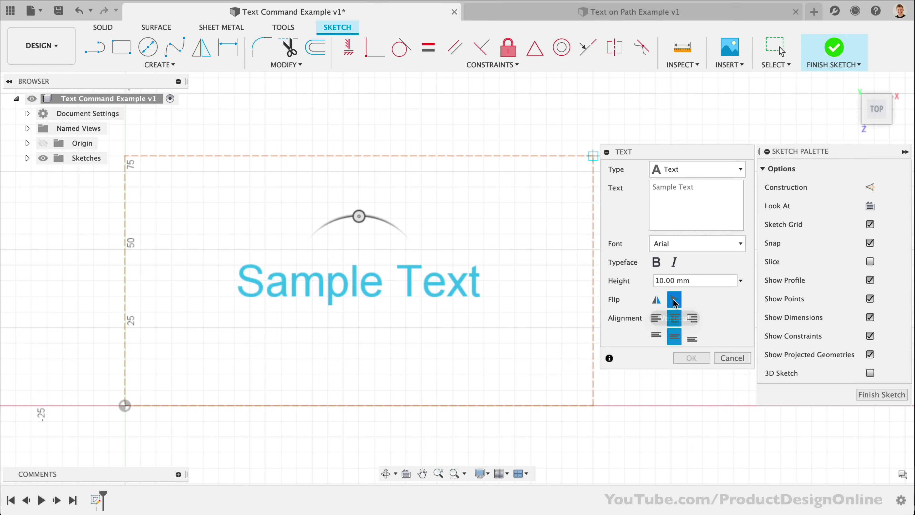
left_click(674, 299)
left_click(674, 299)
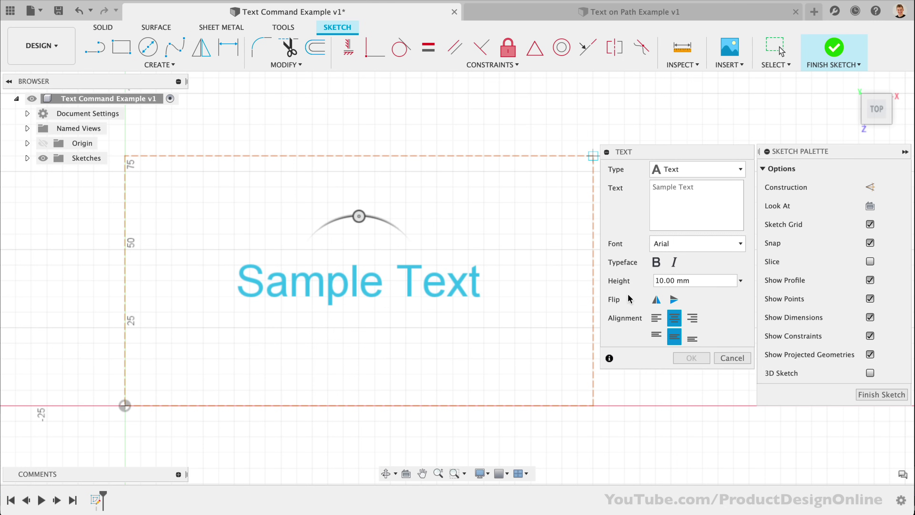
Change the text height to 8 mm and turn on Bold, leaving Italic off.
double_click(661, 281)
type("8")
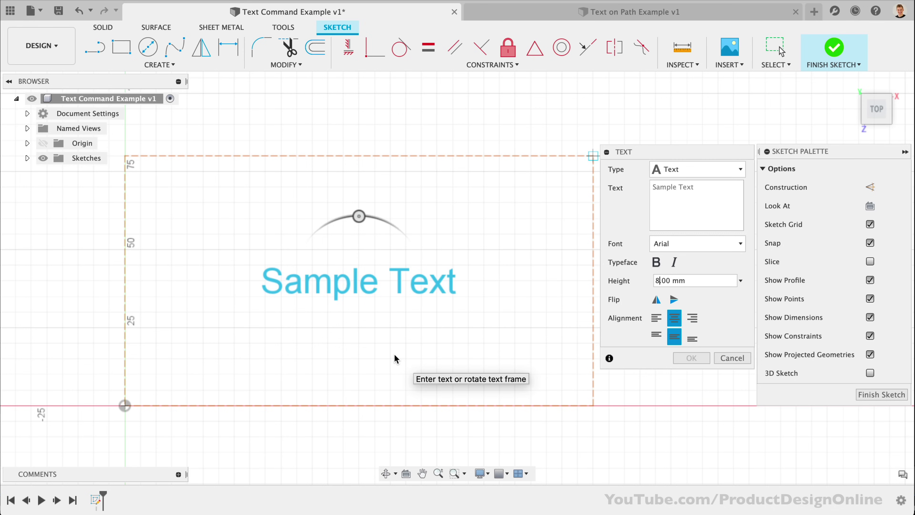
left_click(657, 262)
left_click(674, 268)
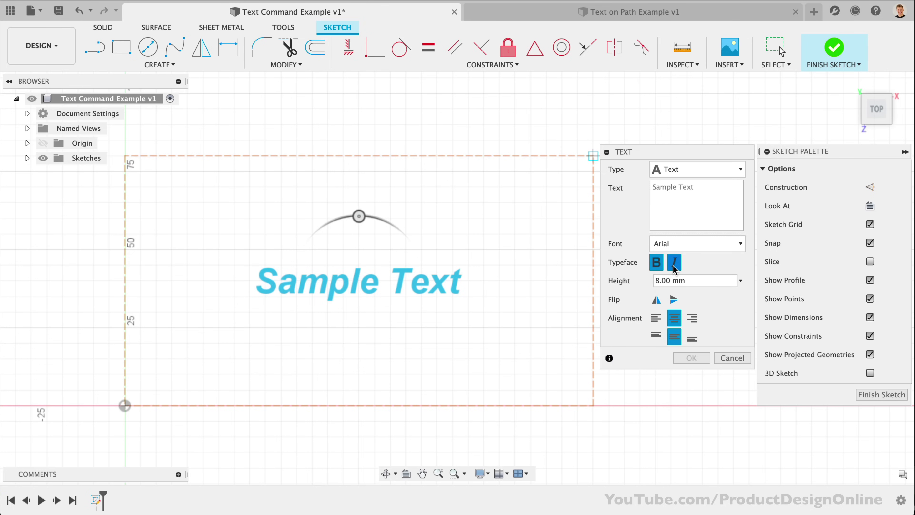
left_click(674, 267)
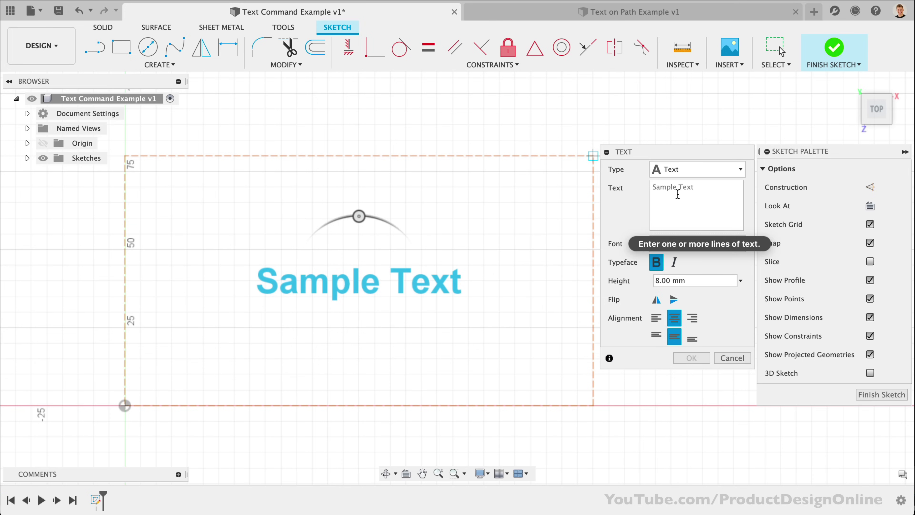
Type 'This is what happens when you write long text.', add 'Like this video ;)' below, and use Arial Black.
type("This")
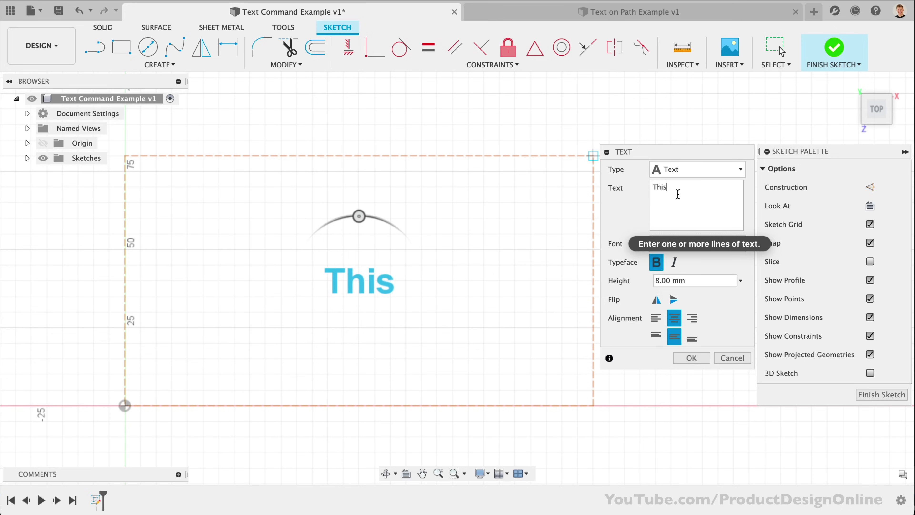
type(" is what happens")
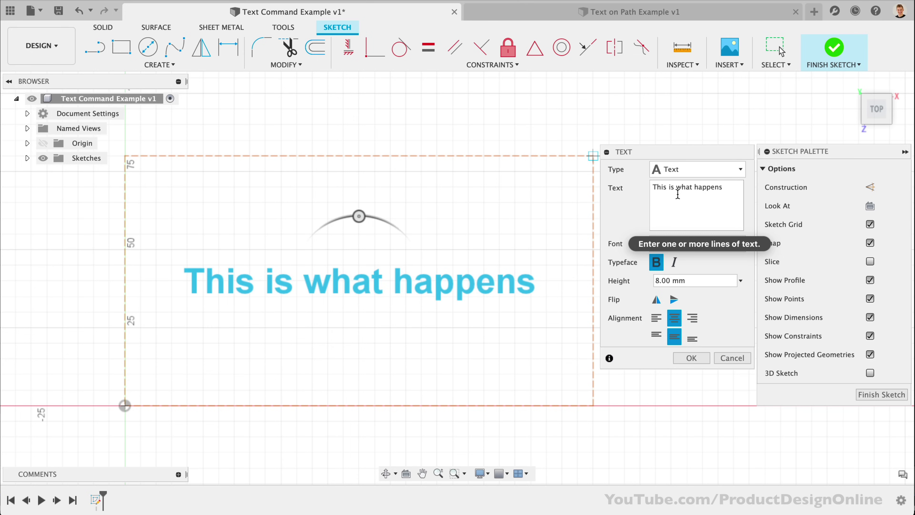
type(" when you")
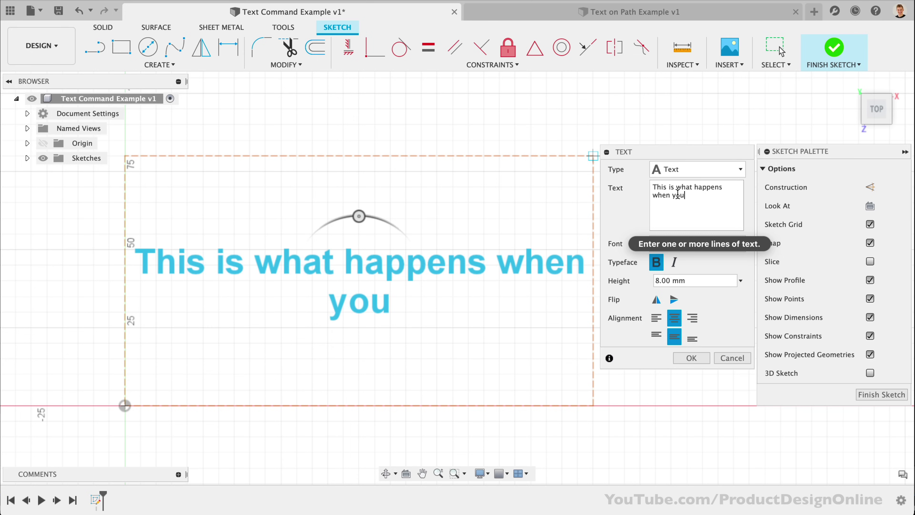
type(" write lo")
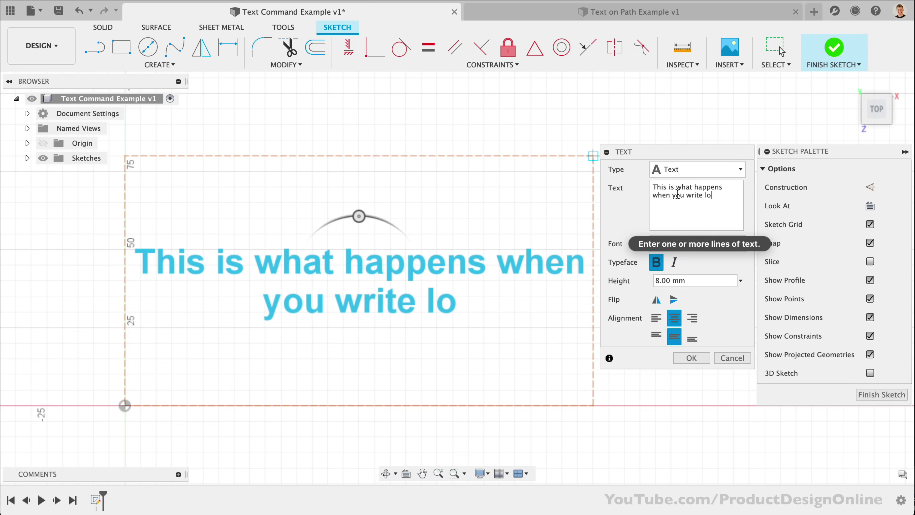
type("ng text.")
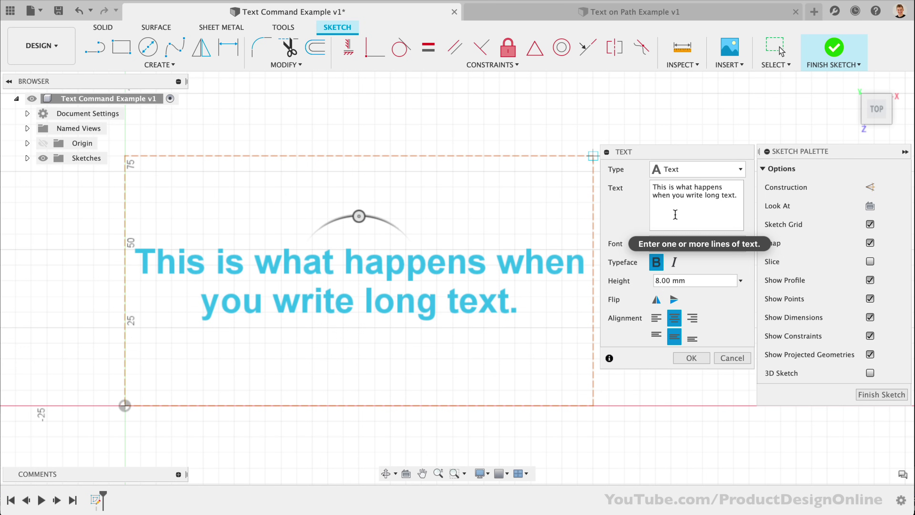
key("Return")
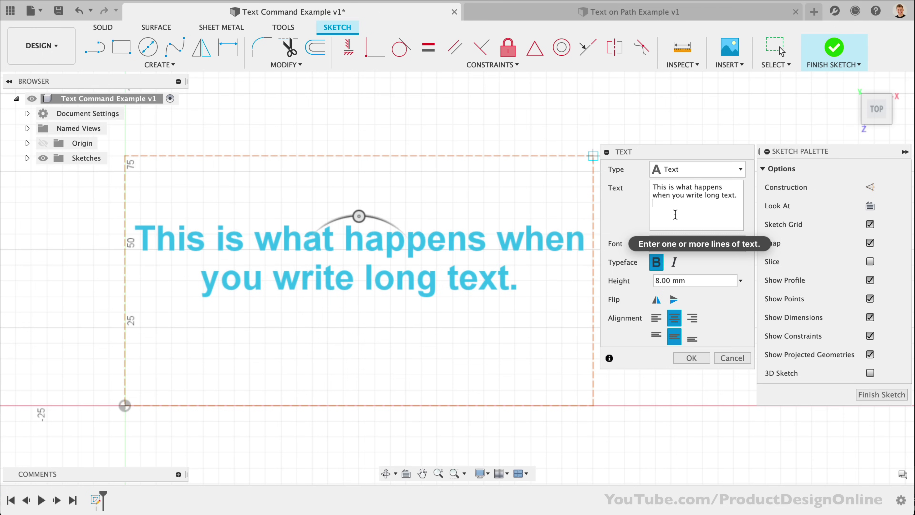
key("Return")
type("Like this ")
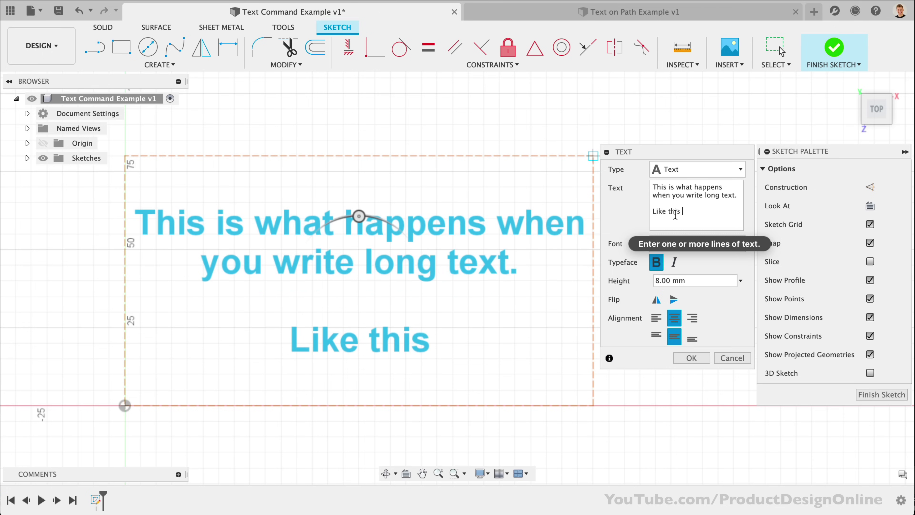
type("video ;")
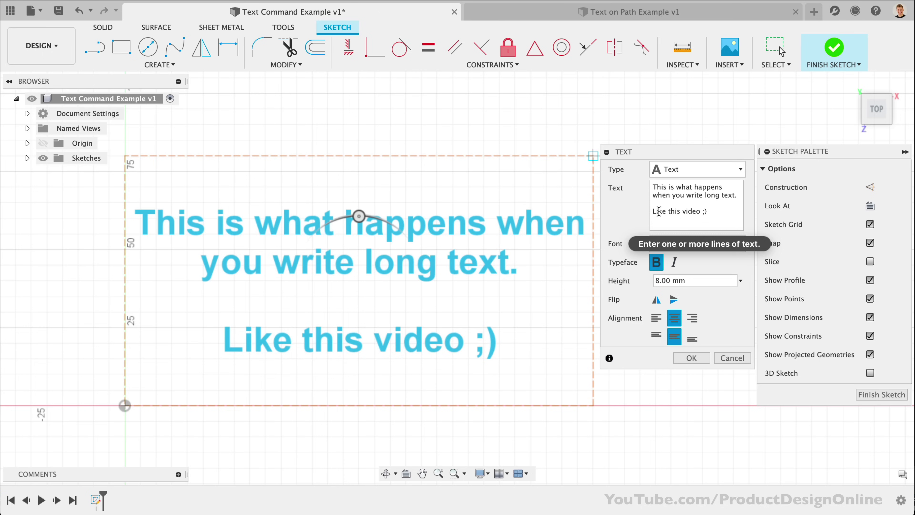
left_click(685, 247)
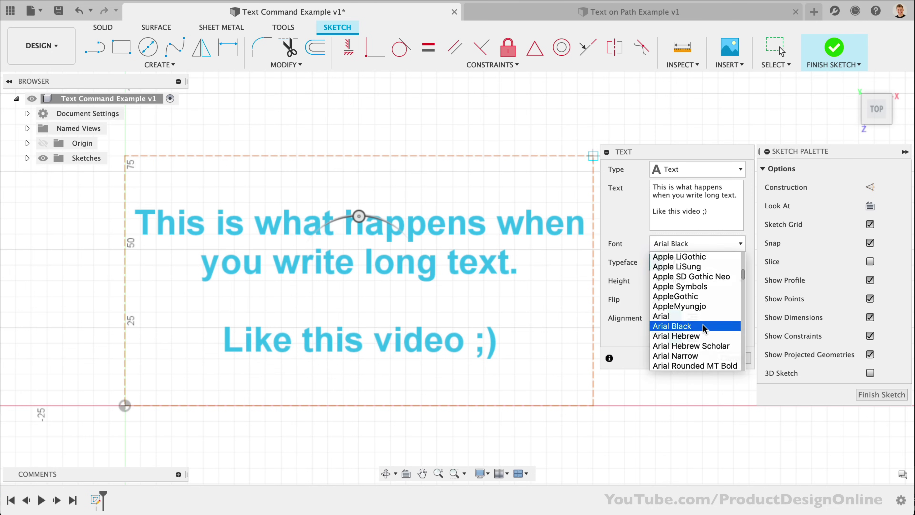
left_click(685, 326)
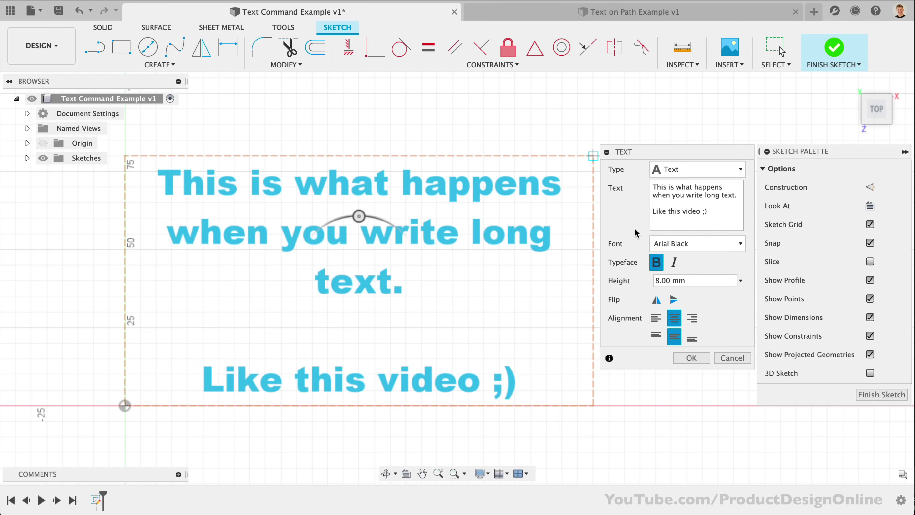
middle_click_drag(527, 285, 528, 289)
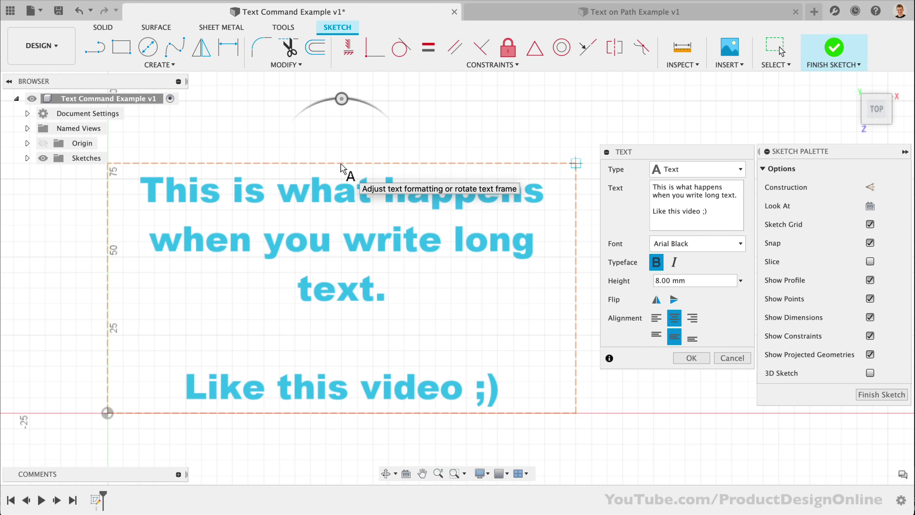
mouse_move(340, 106)
left_mouse_down()
mouse_move(342, 96)
mouse_move(329, 102)
left_mouse_up()
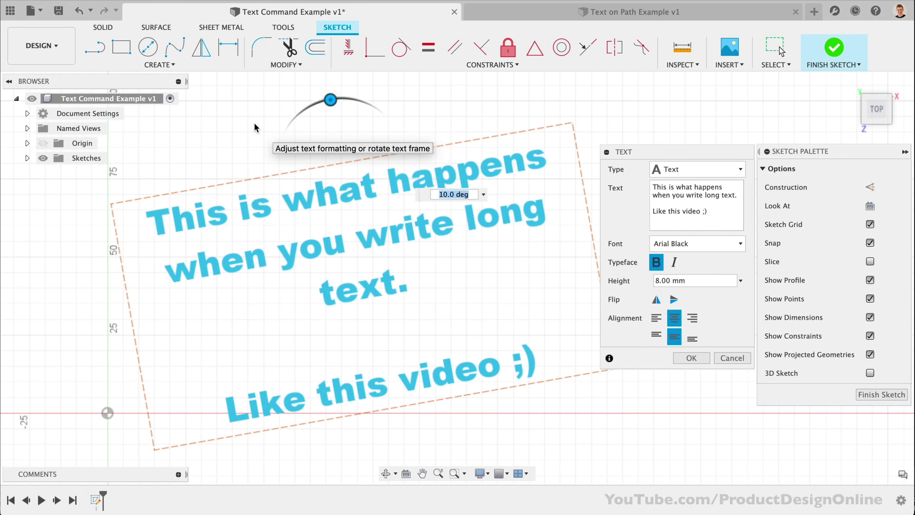
type("3")
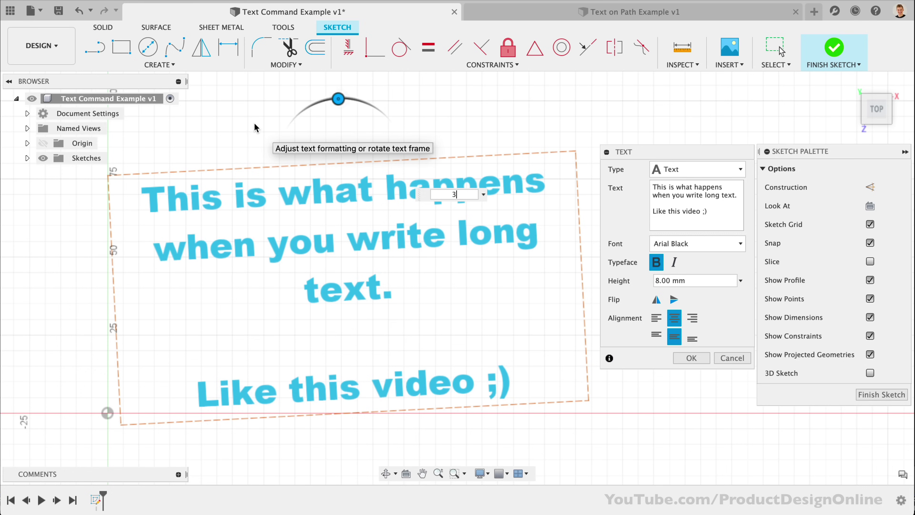
key("BackSpace")
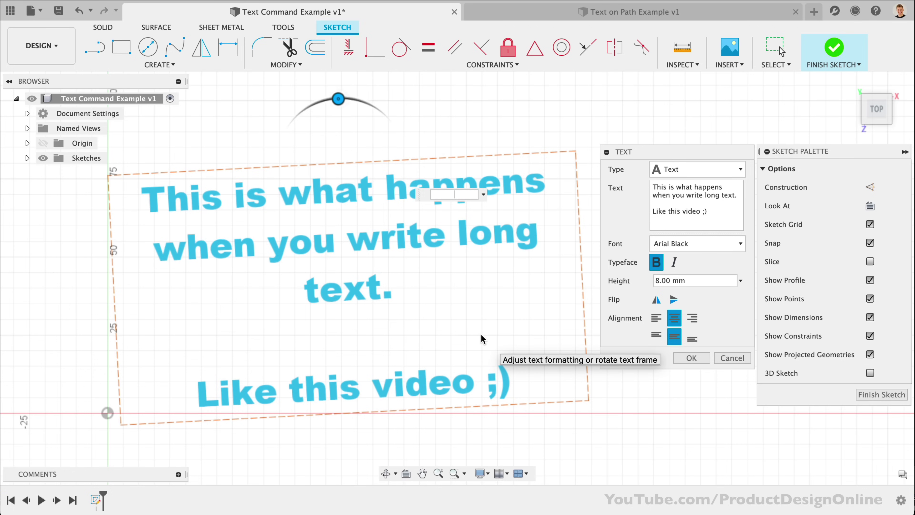
type("0")
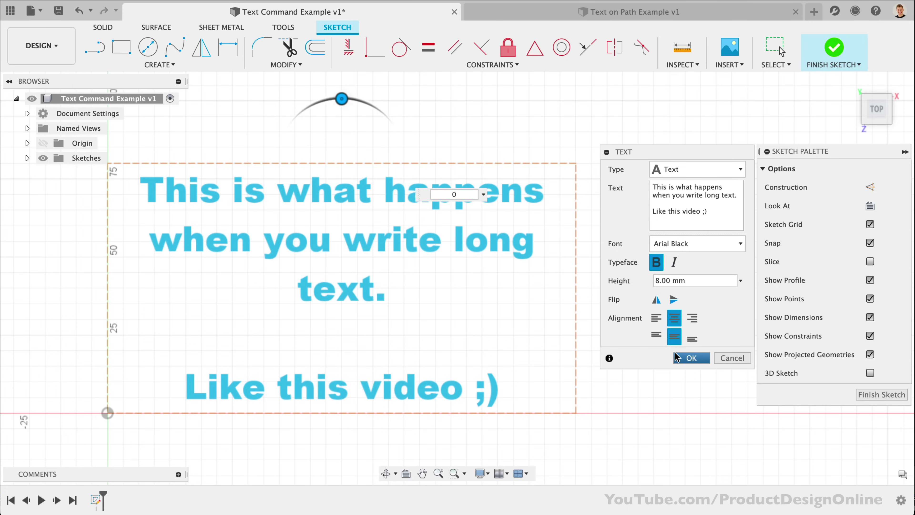
Place the text and dimension the frame's top edge at 150 mm.
left_click(693, 360)
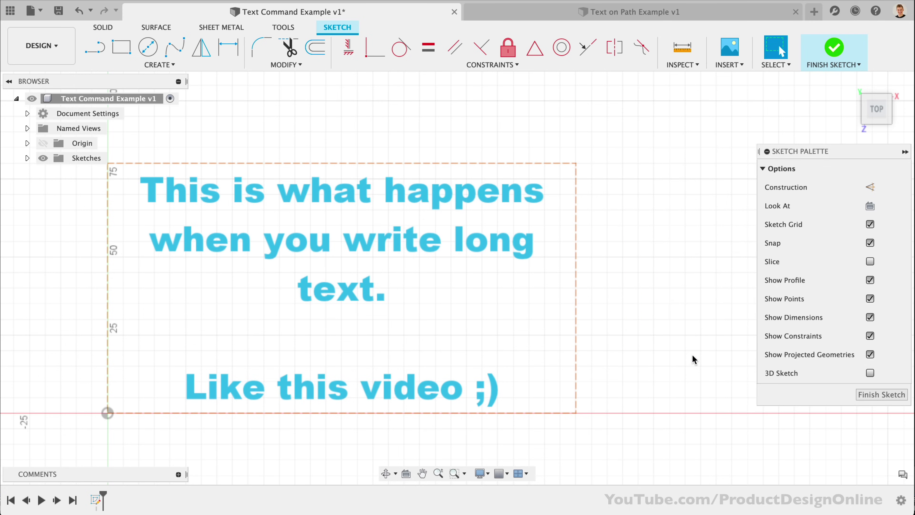
scroll(387, 266, "down", 2)
scroll(387, 266, "up", 3)
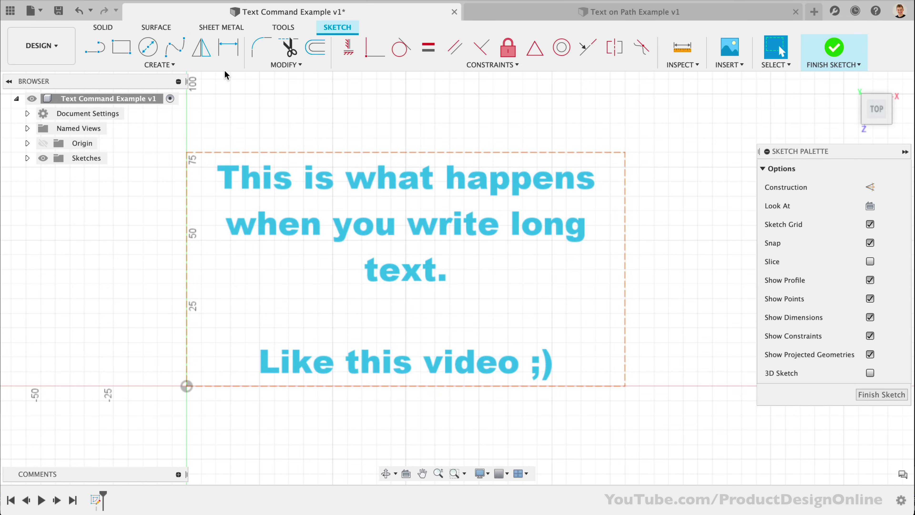
left_click(226, 52)
left_click(316, 152)
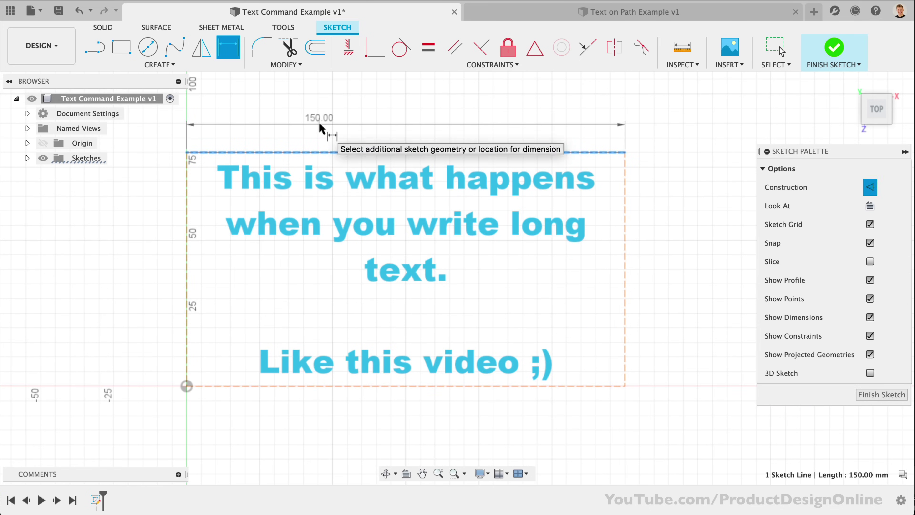
left_click(320, 126)
key("Return")
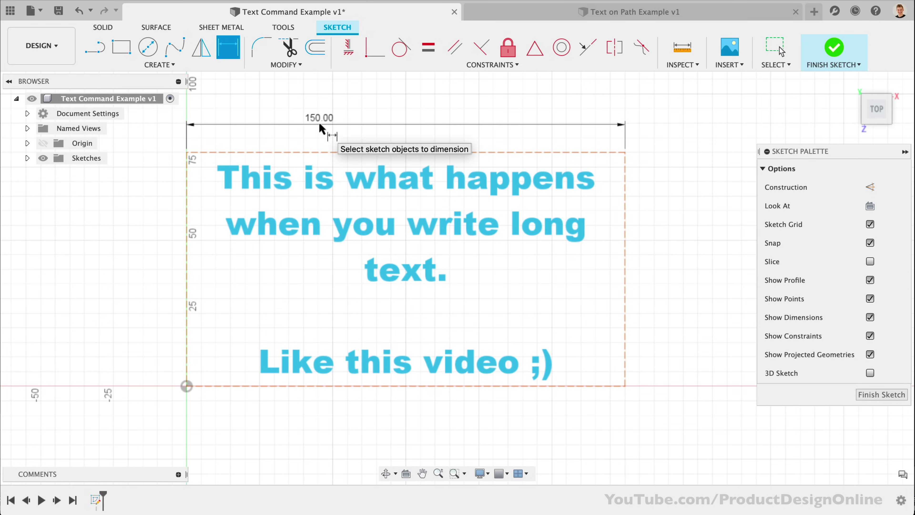
key("Escape")
Make the frame's right edge equal to its top edge.
left_click(555, 153)
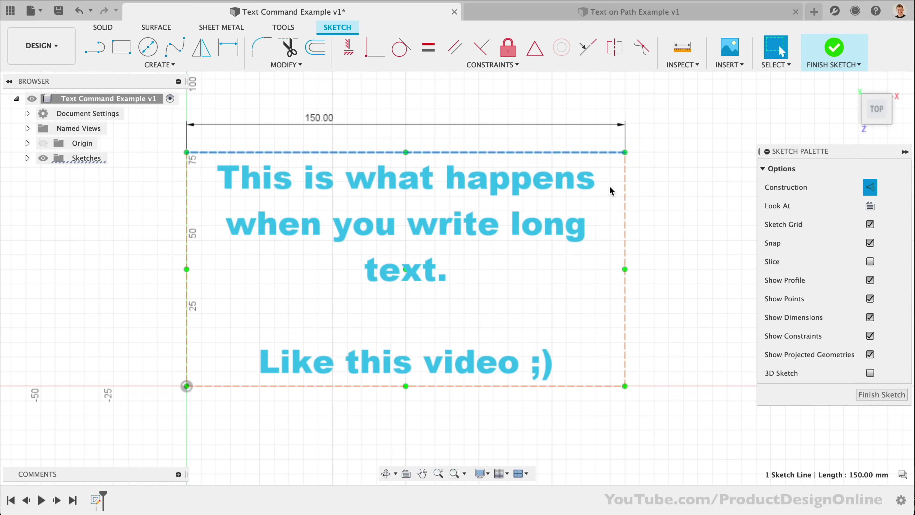
left_click(626, 192, "shift")
left_click(428, 47)
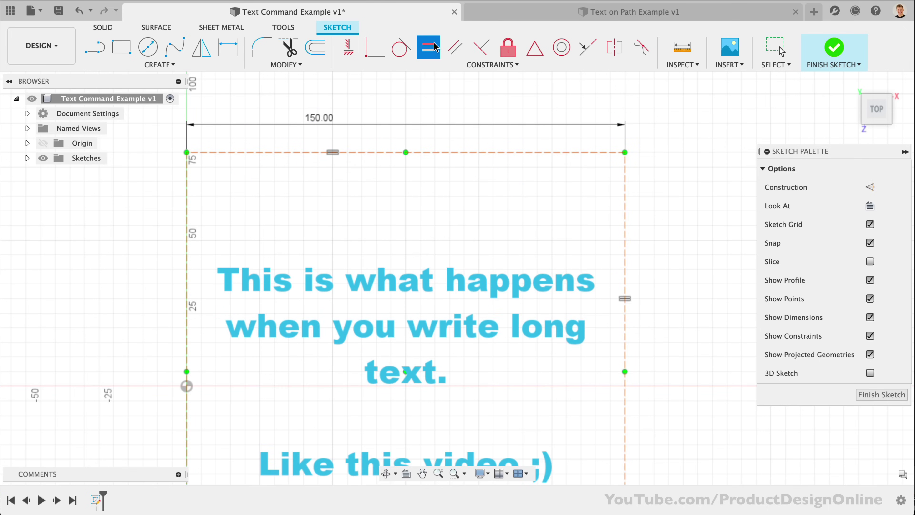
scroll(321, 242, "down", 5)
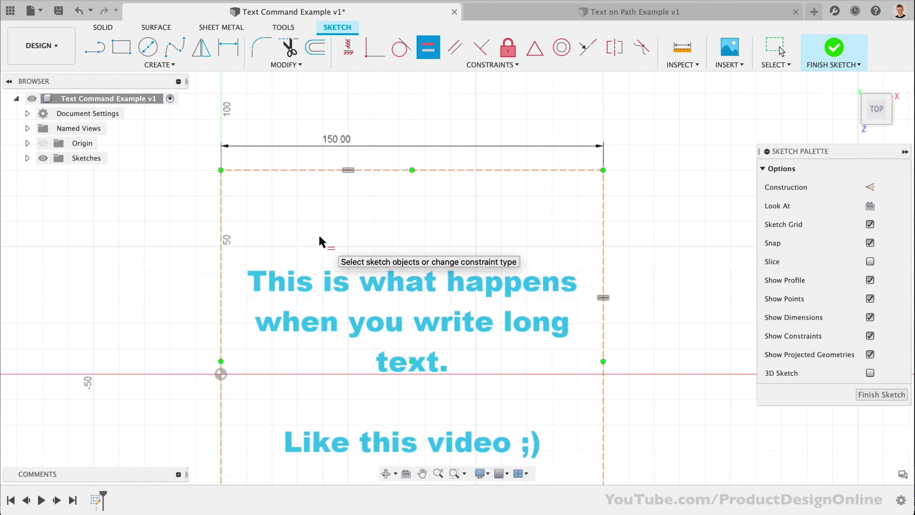
key("Escape")
Snap the frame's lower-left corner to the origin and make its left edge vertical.
left_click(375, 51)
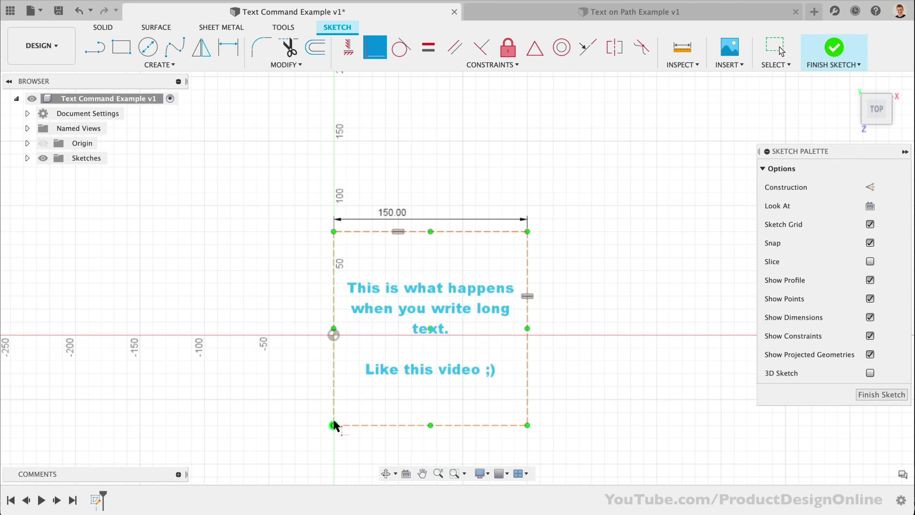
left_click(334, 335)
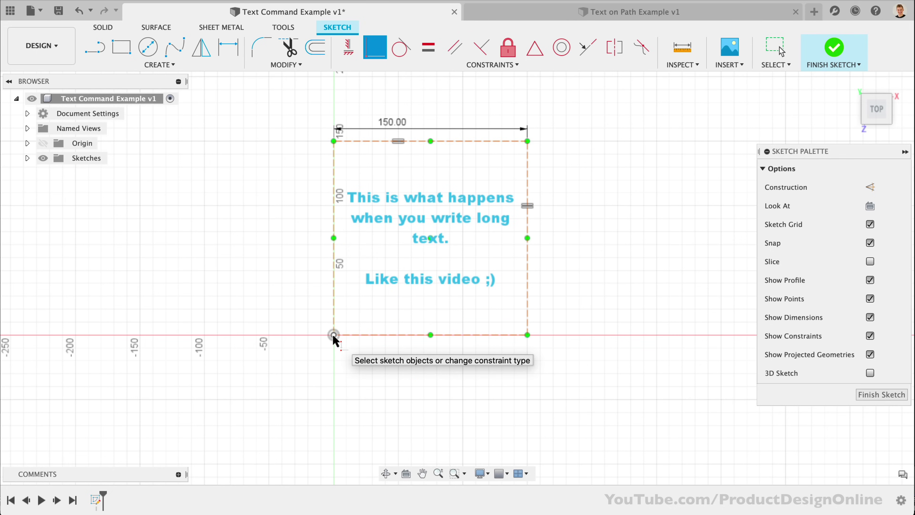
key("Escape")
left_click(333, 283)
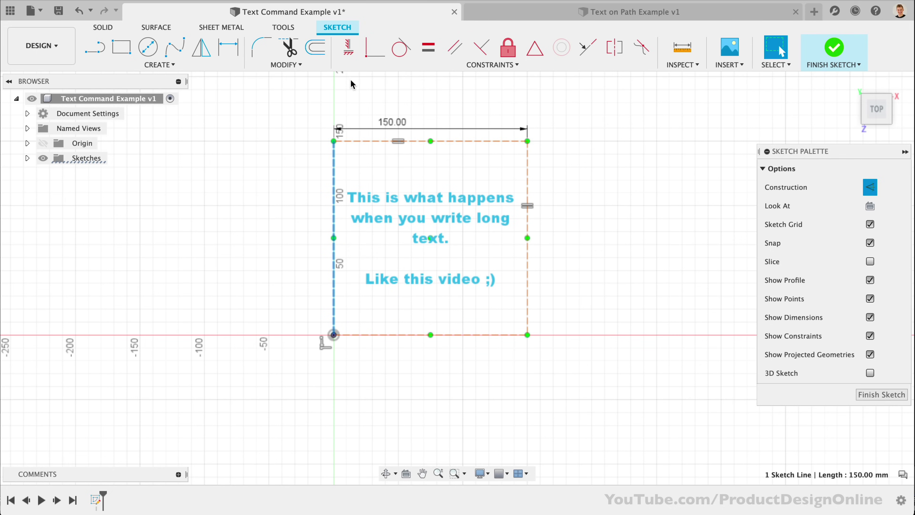
left_click(348, 47)
key("Escape")
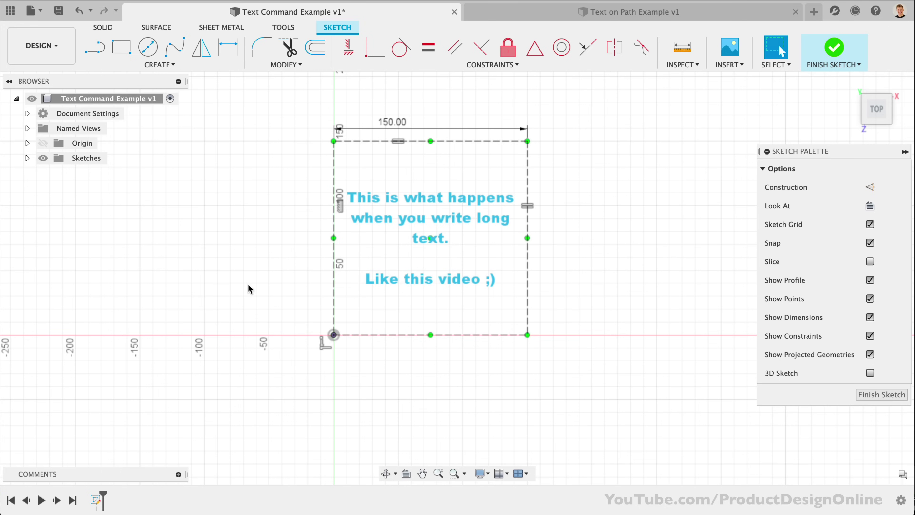
left_click(835, 47)
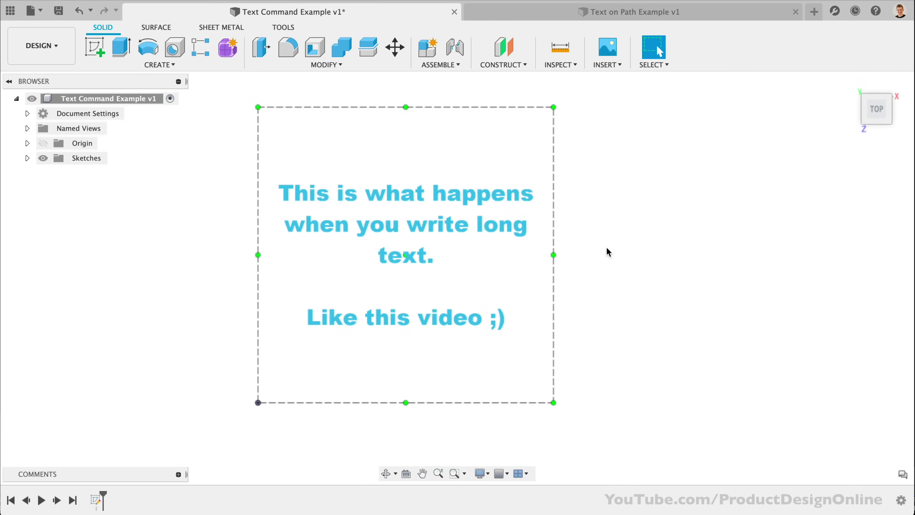
right_click(388, 195)
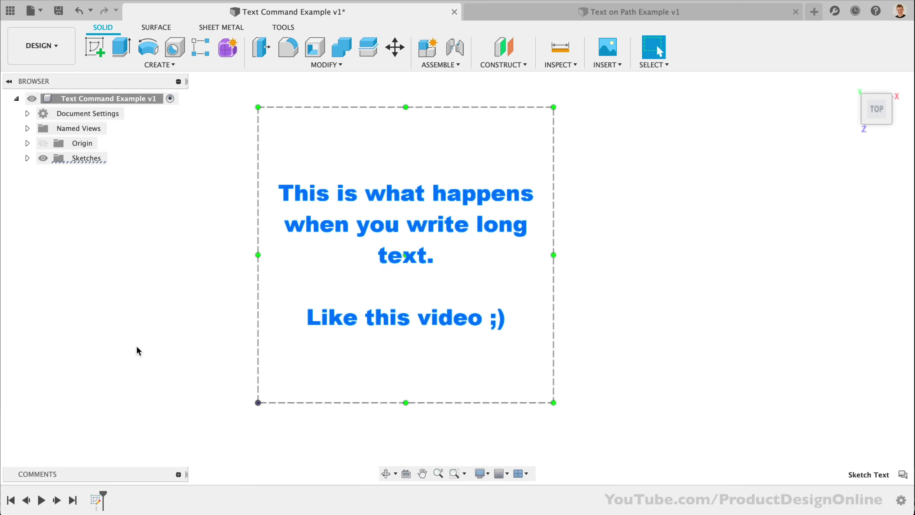
double_click(96, 501)
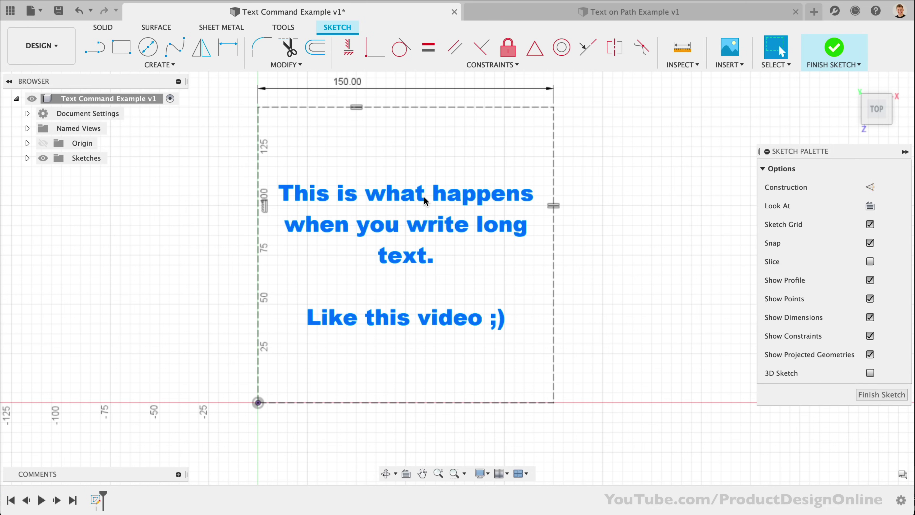
Edit the text to keep only 'Like this video ;)' and set its height to 15 mm.
right_click(409, 196)
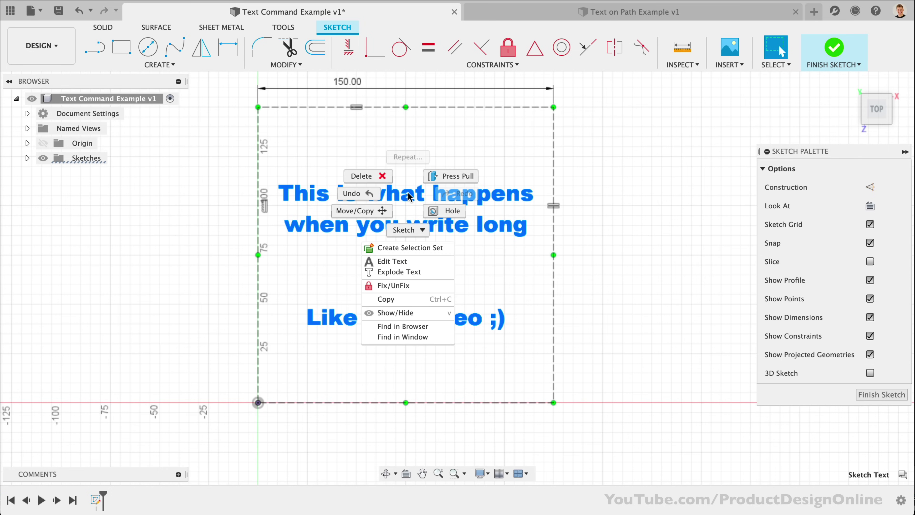
left_click(420, 266)
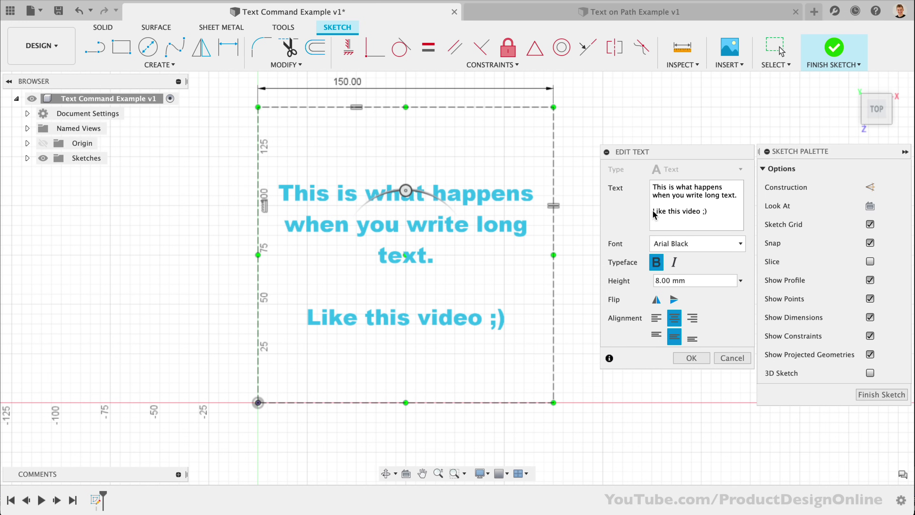
left_click_drag(654, 214, 651, 187)
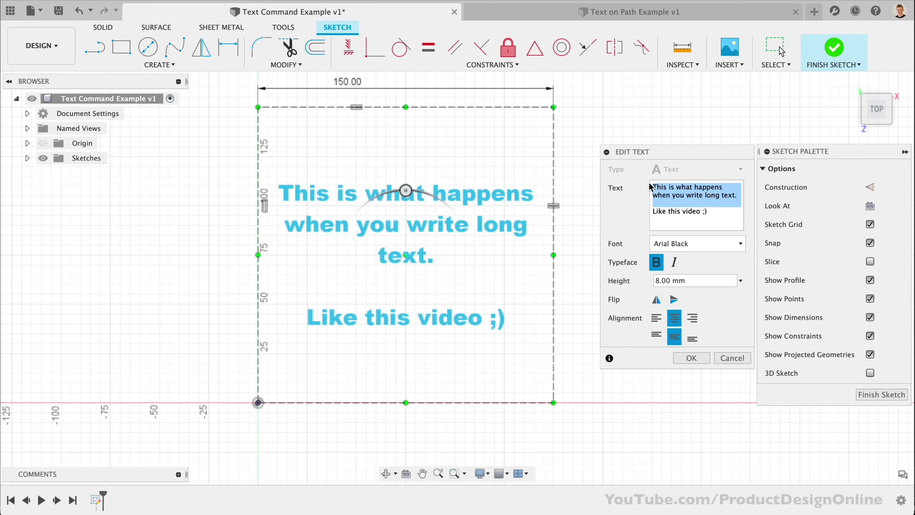
key("BackSpace")
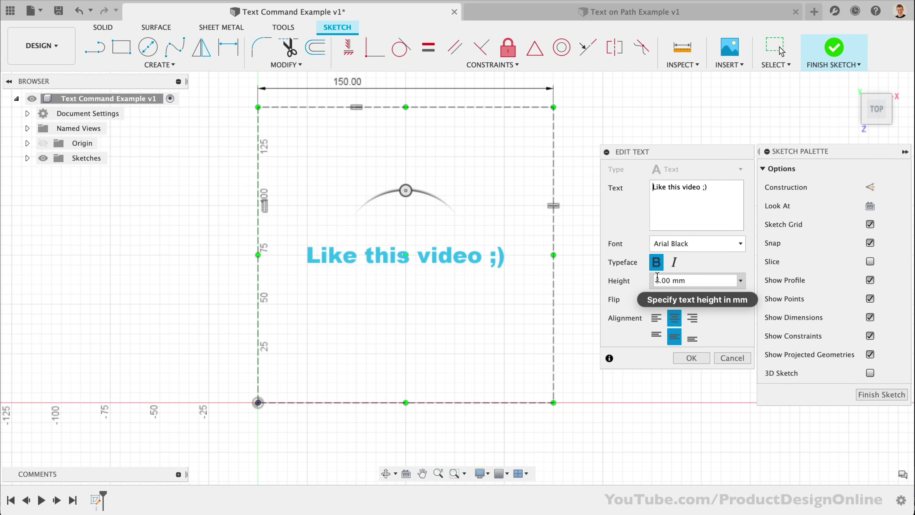
left_click_drag(660, 281, 652, 285)
type("15")
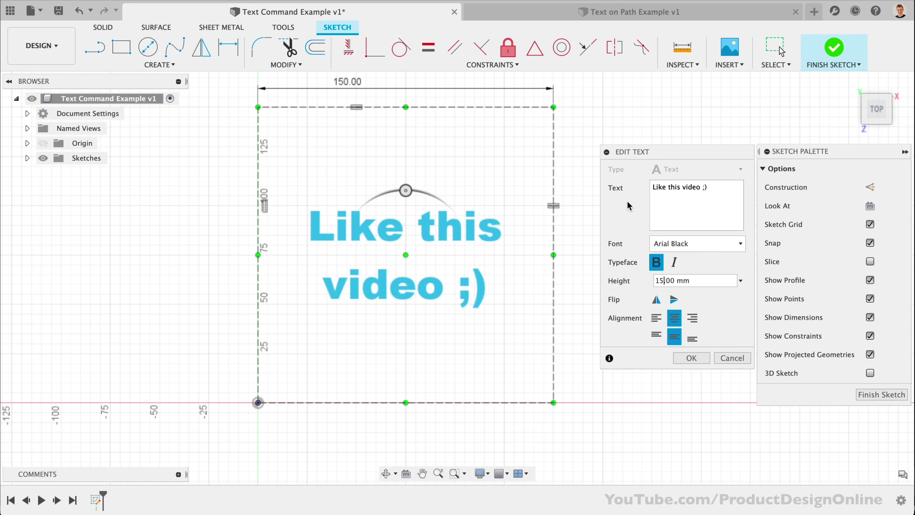
left_click(691, 358)
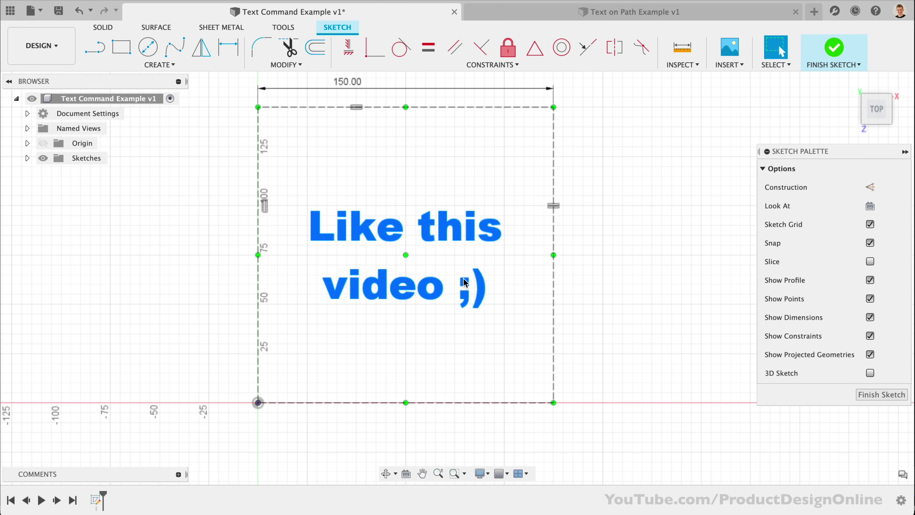
Explode the 'Like this video ;)' text into separate sketch lines and check individual letter edges.
right_click(432, 283)
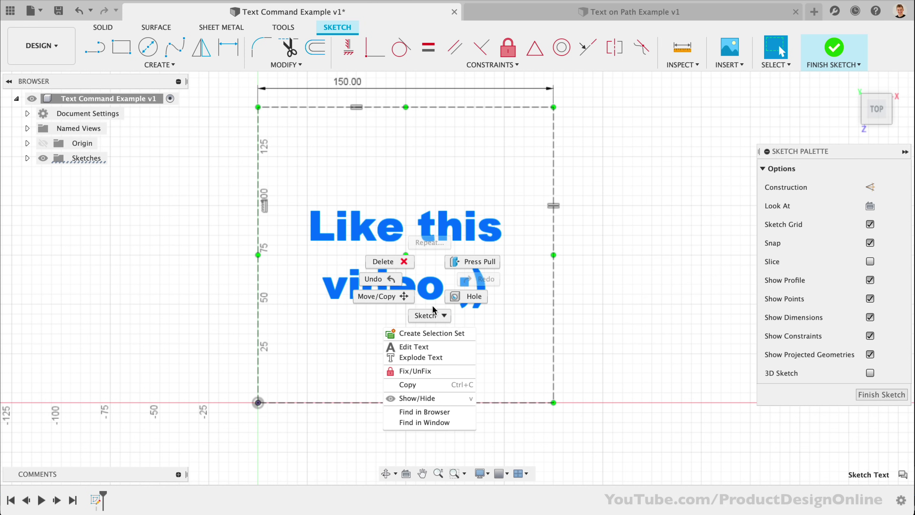
left_click(449, 358)
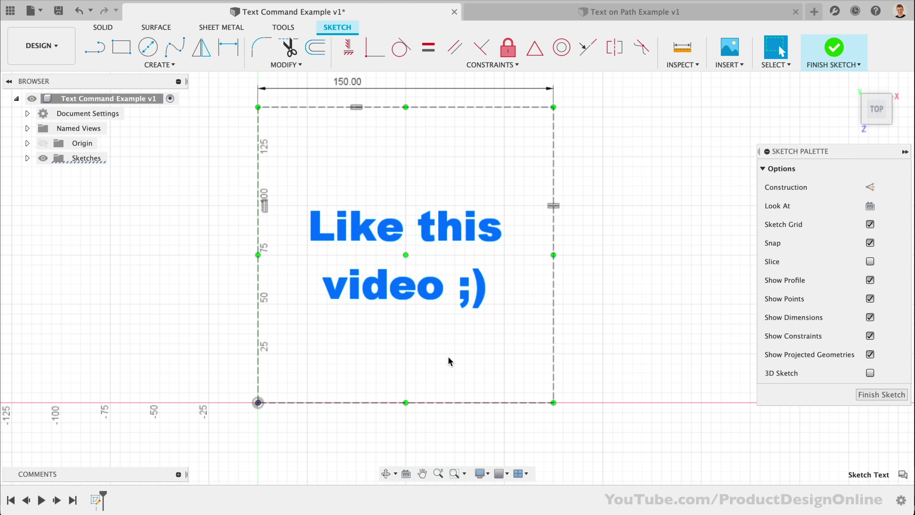
scroll(401, 360, "up", 3)
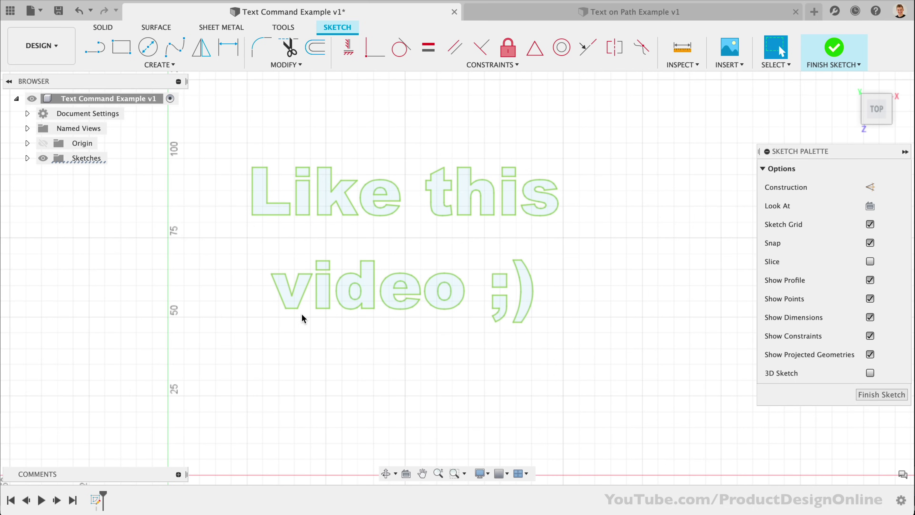
left_click(303, 294)
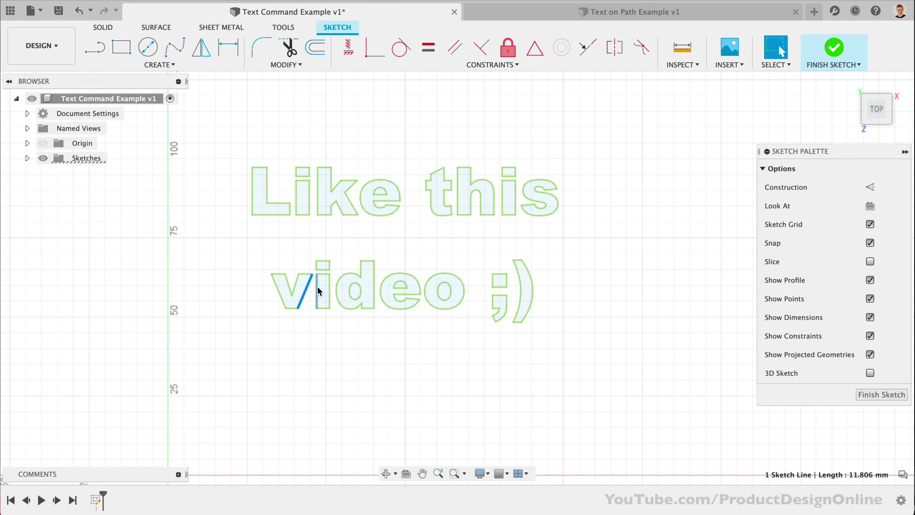
left_click(317, 286)
key("Escape")
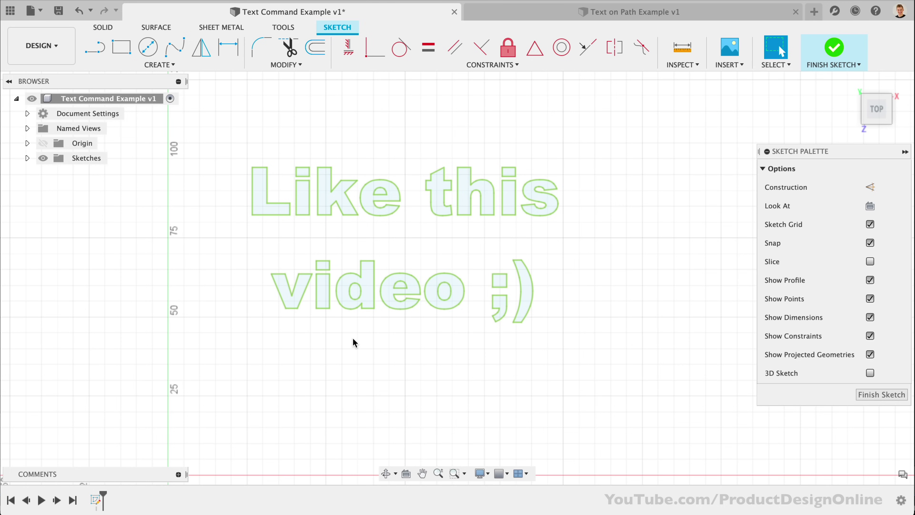
scroll(353, 343, "down", 3)
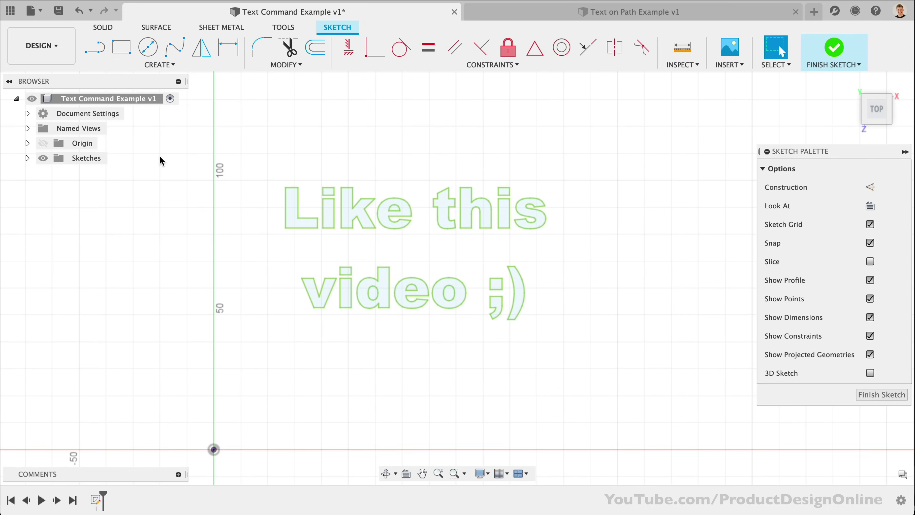
Undo the explosion and extrude the 'Like this video ;)' text 10 mm into a new solid body.
left_click(78, 13)
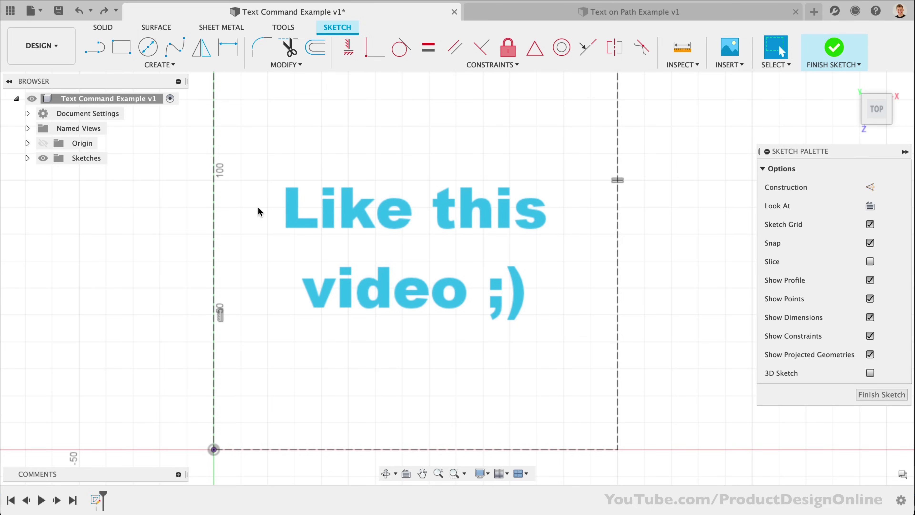
left_click(346, 209)
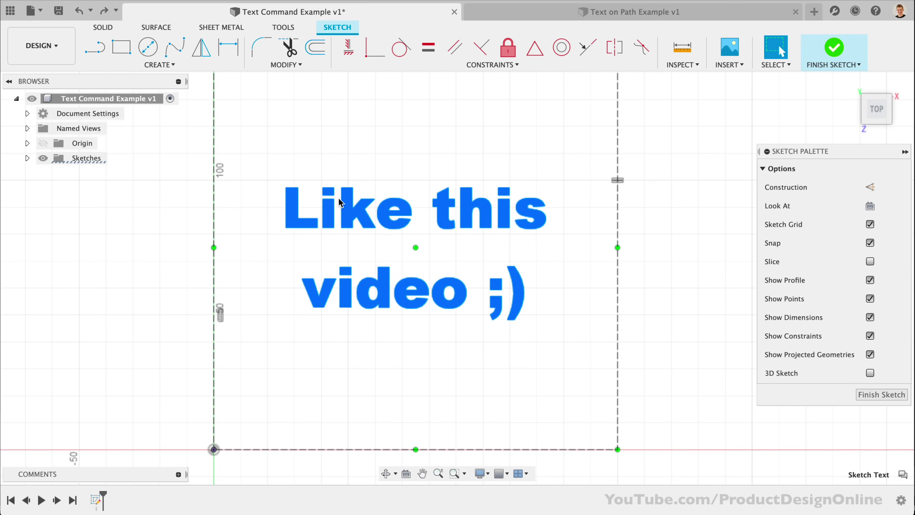
left_click(104, 27)
left_click(119, 51)
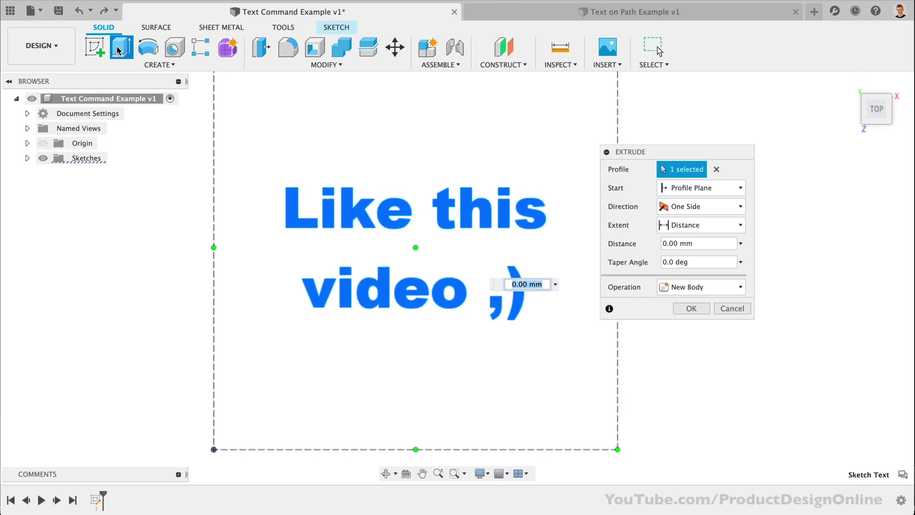
left_click_drag(876, 109, 825, 135)
left_click(897, 115)
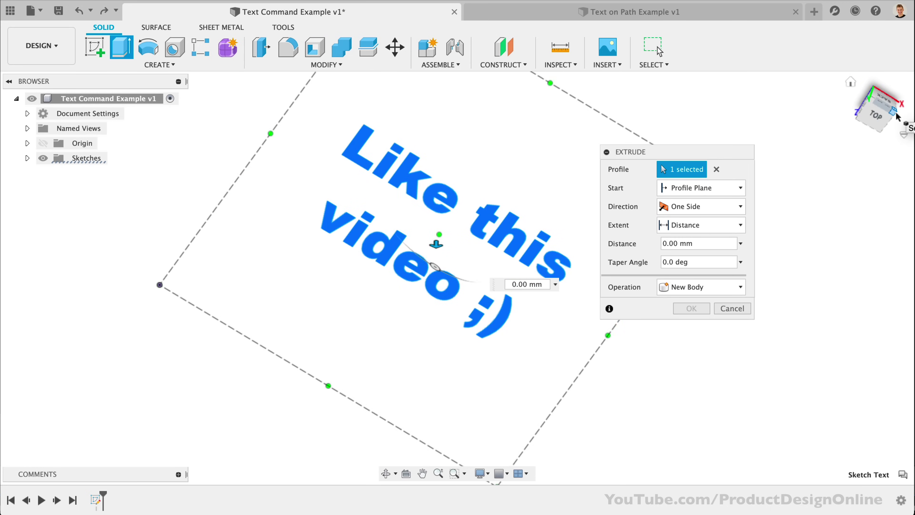
left_click_drag(408, 252, 399, 257)
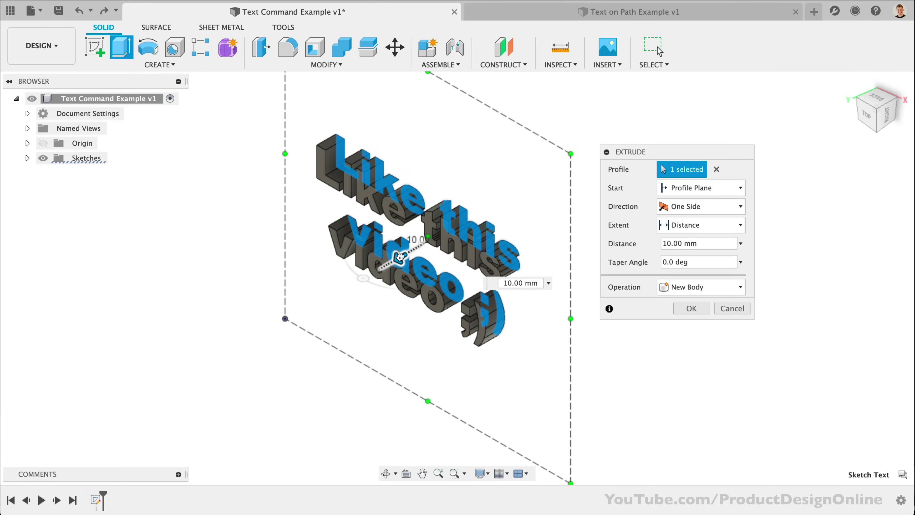
left_click(689, 310)
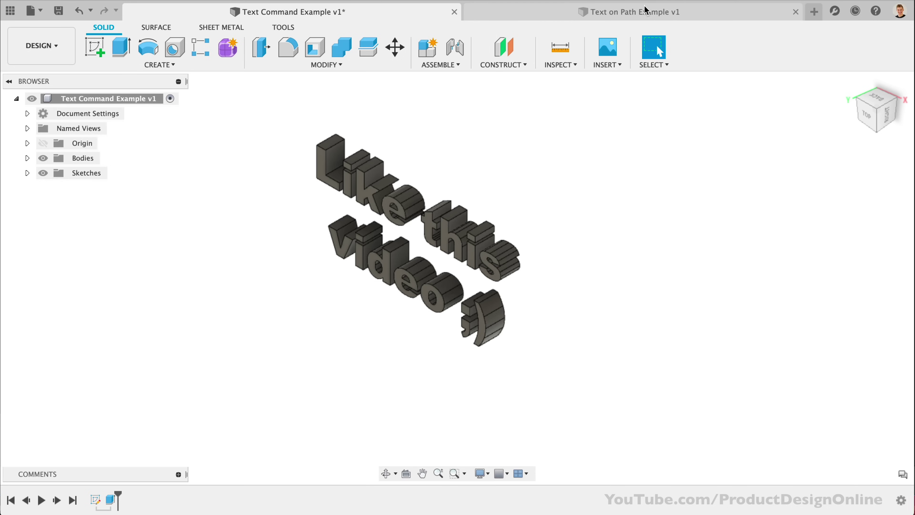
Switch to the Text on Path Example v1 design and begin embossing the EMBOSS text onto the cylinder face.
left_click(651, 11)
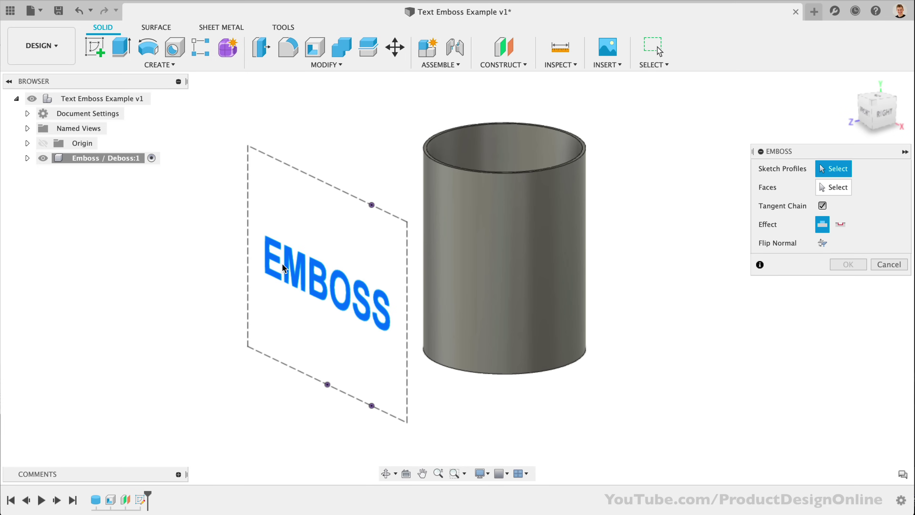
left_click(284, 268)
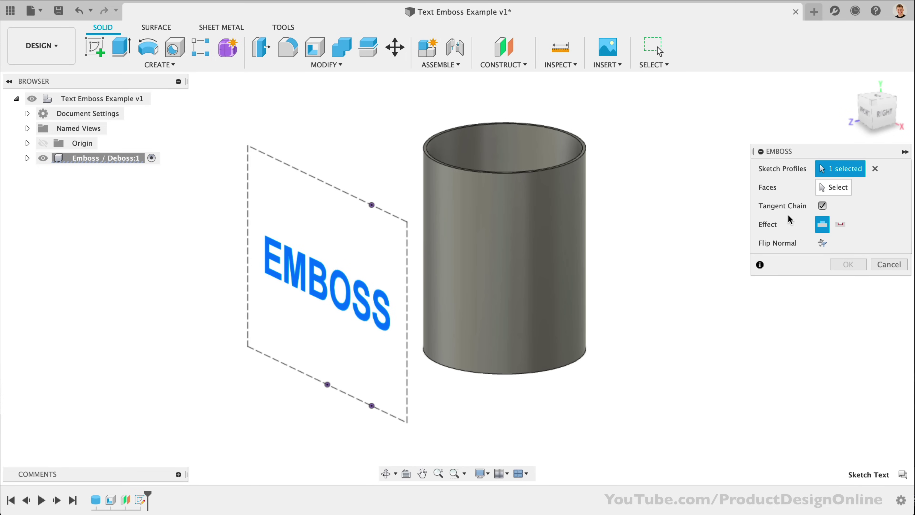
left_click(831, 187)
left_click(518, 249)
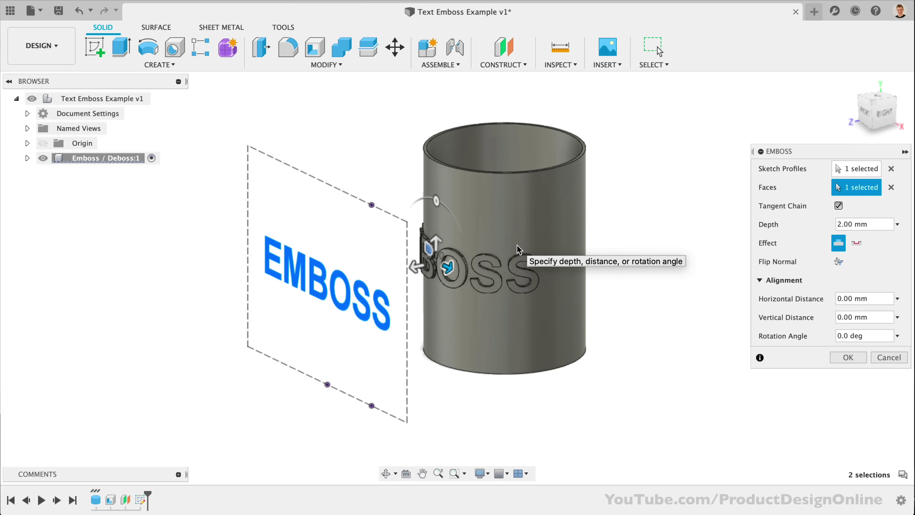
left_click(833, 224)
left_click_drag(837, 224, 842, 224)
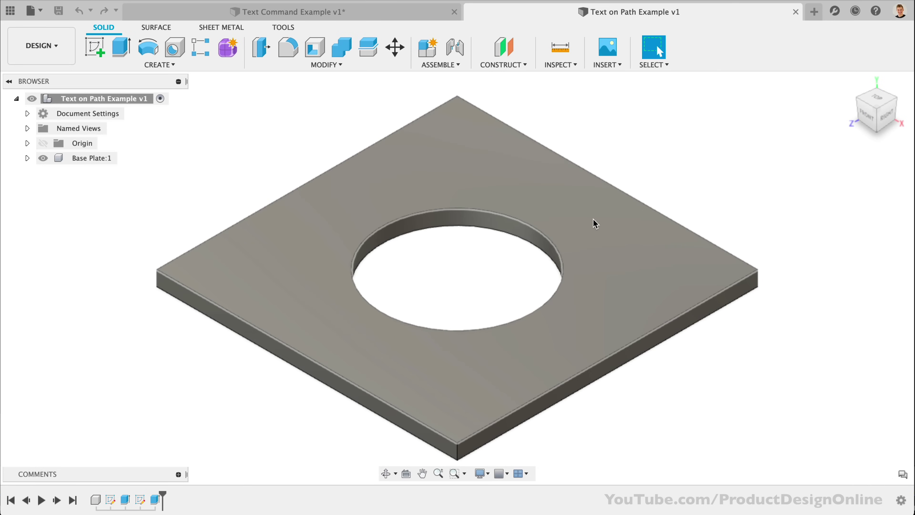
Start a new sketch on the base plate's top face, then select and right-click the hole's circle.
right_click(595, 225)
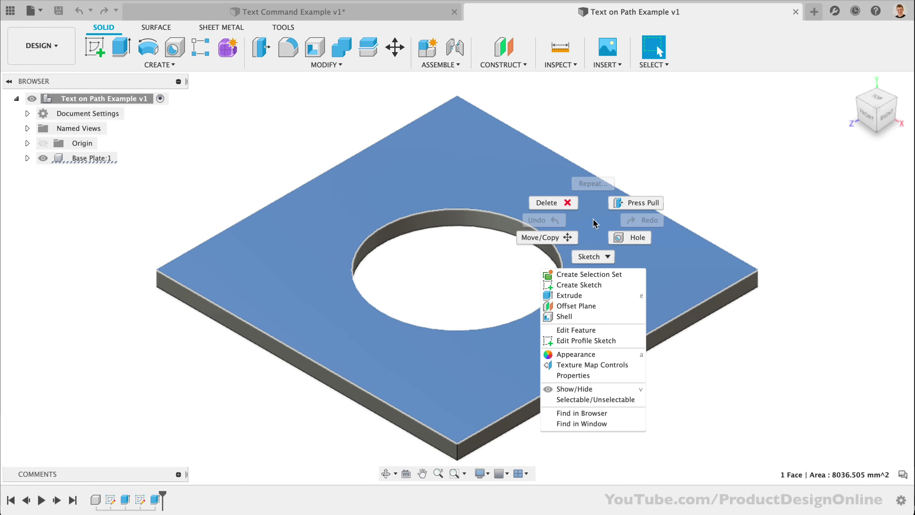
left_click(604, 285)
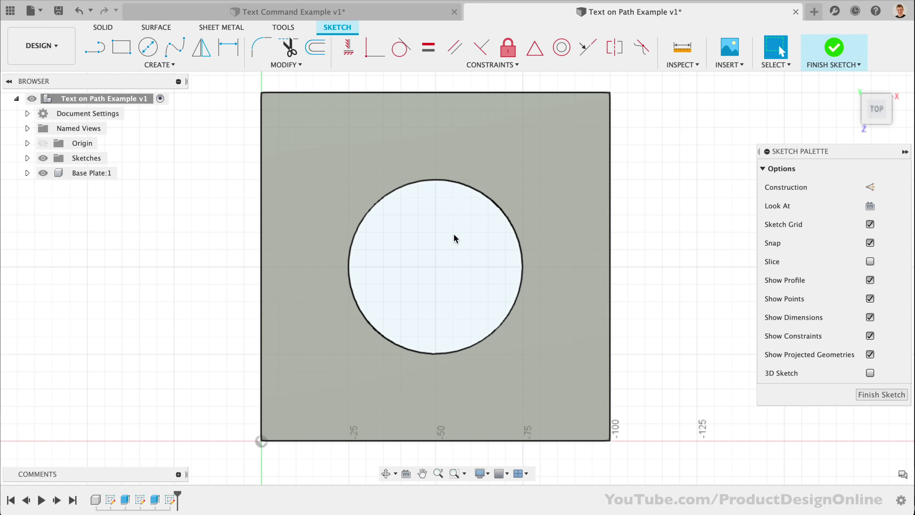
left_click(473, 188)
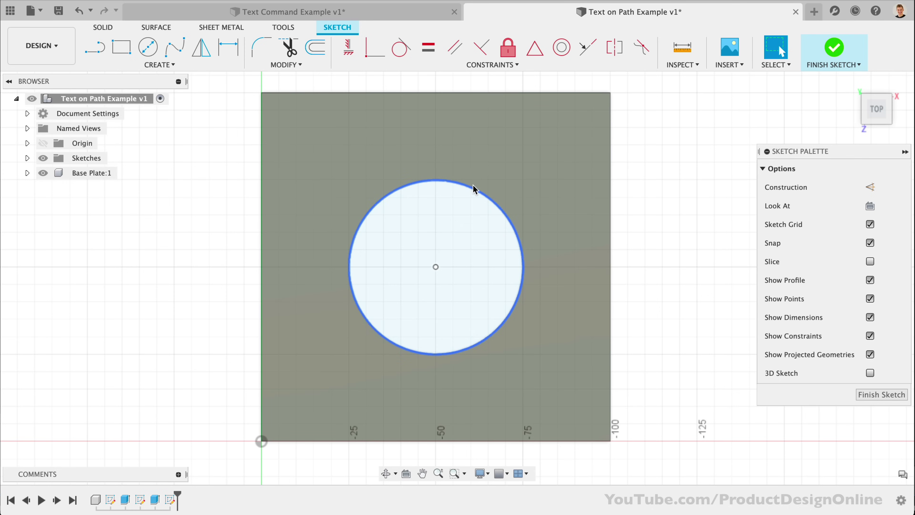
right_click(472, 186)
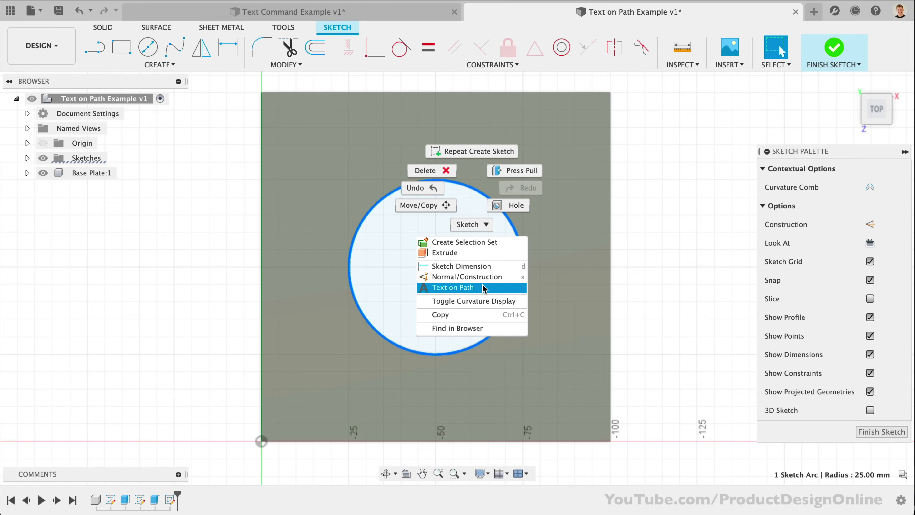
Choose Text on Path for the hole's circle, previewing 'Sample Text' along it.
left_click(483, 287)
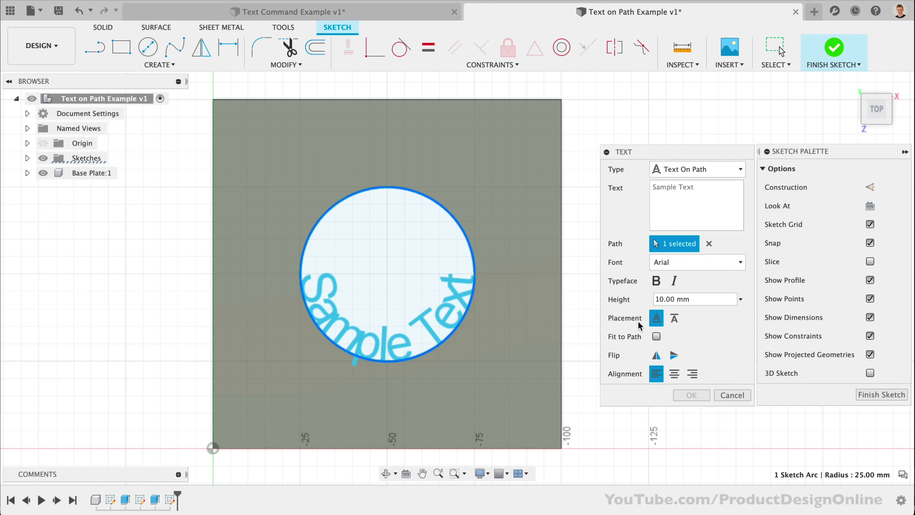
Try the outside-circle and fit-to-path options, keeping normal character spacing.
left_click(674, 319)
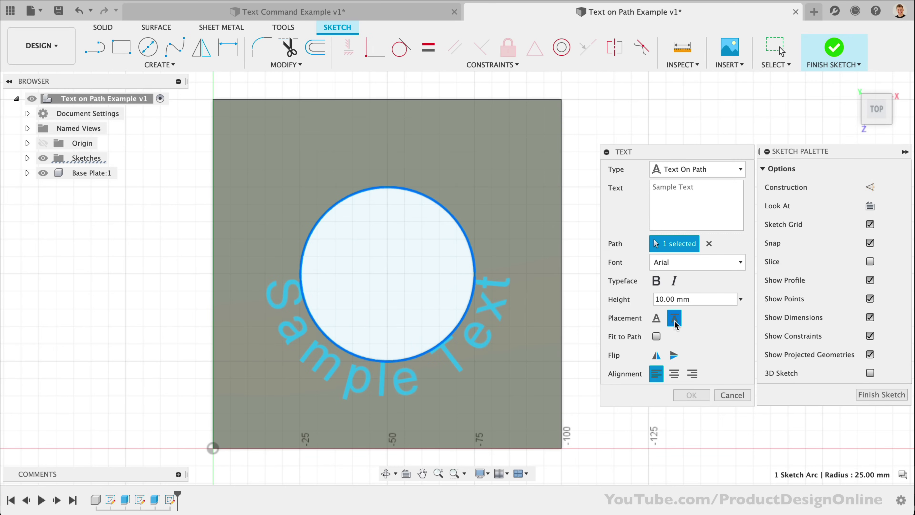
left_click(657, 320)
left_click(675, 320)
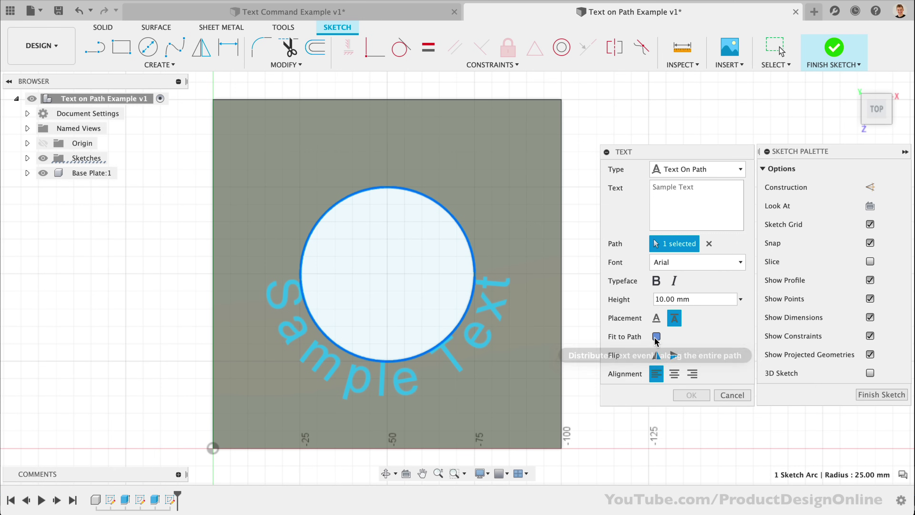
left_click(656, 336)
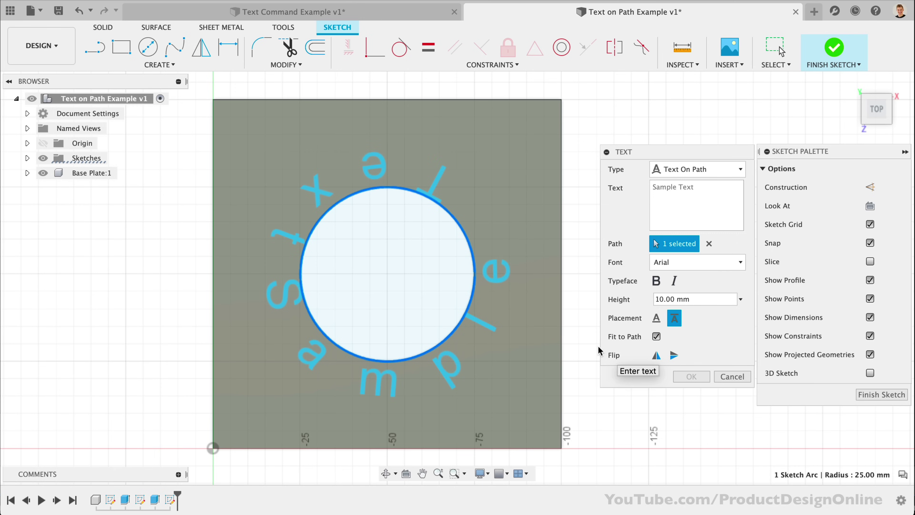
left_click(656, 338)
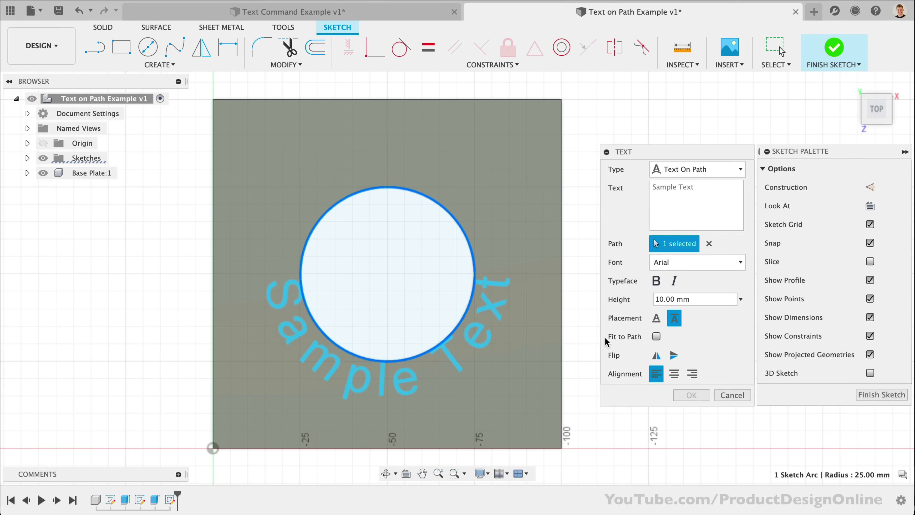
Compare right, center and left alignment, settle on left, and commit the text 'Example Circle'.
left_click(692, 373)
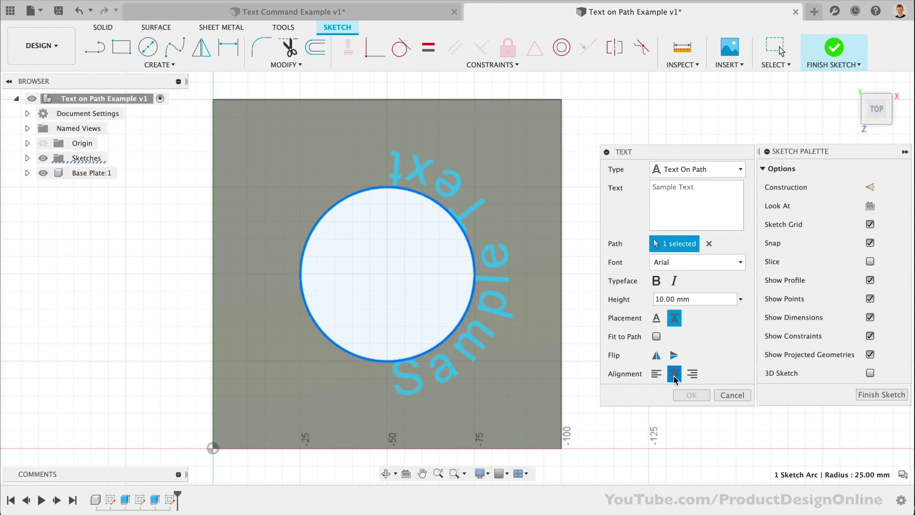
left_click(674, 375)
left_click(656, 375)
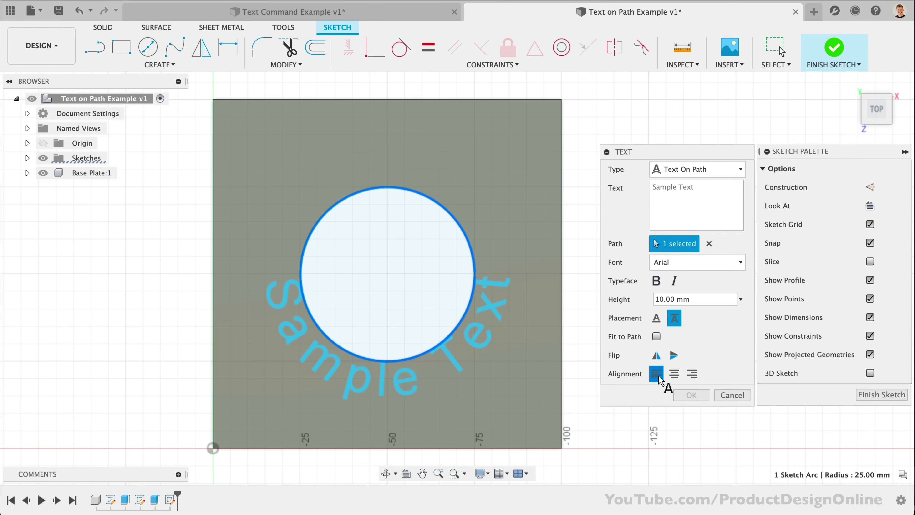
left_click(675, 375)
left_click(693, 373)
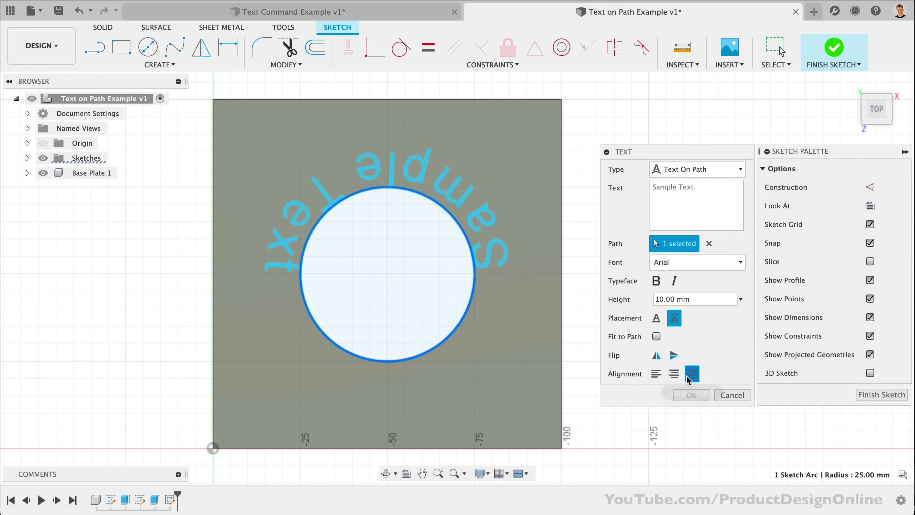
left_click(675, 375)
left_click(655, 375)
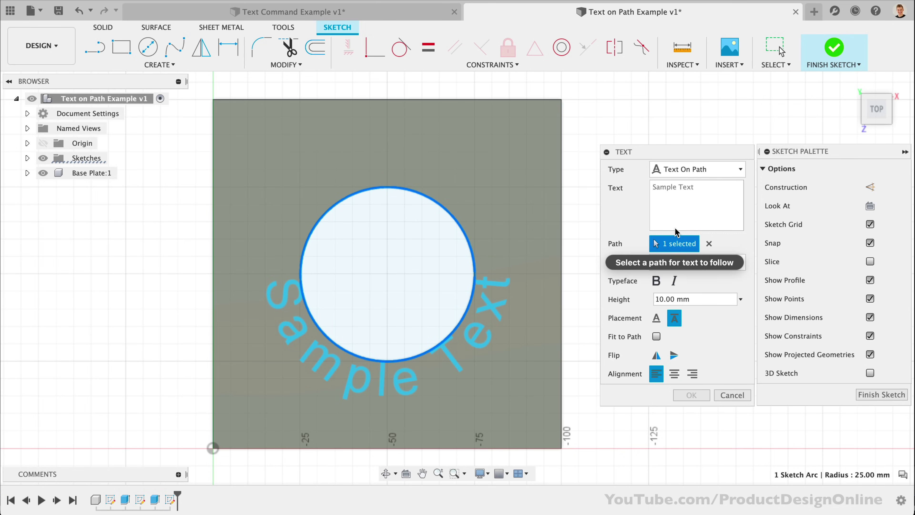
type("Example Circle")
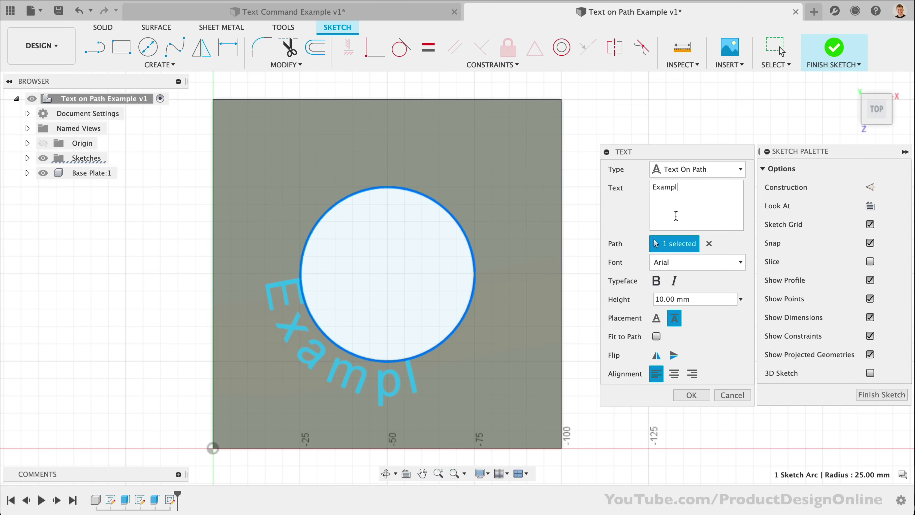
left_click(691, 395)
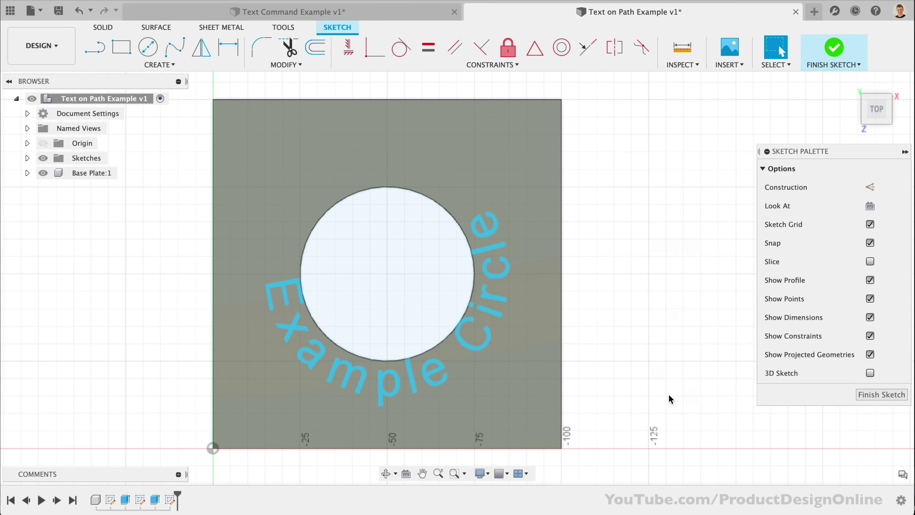
Draw a four-point wavy fit-point spline beside the plate.
scroll(560, 360, "right", 10)
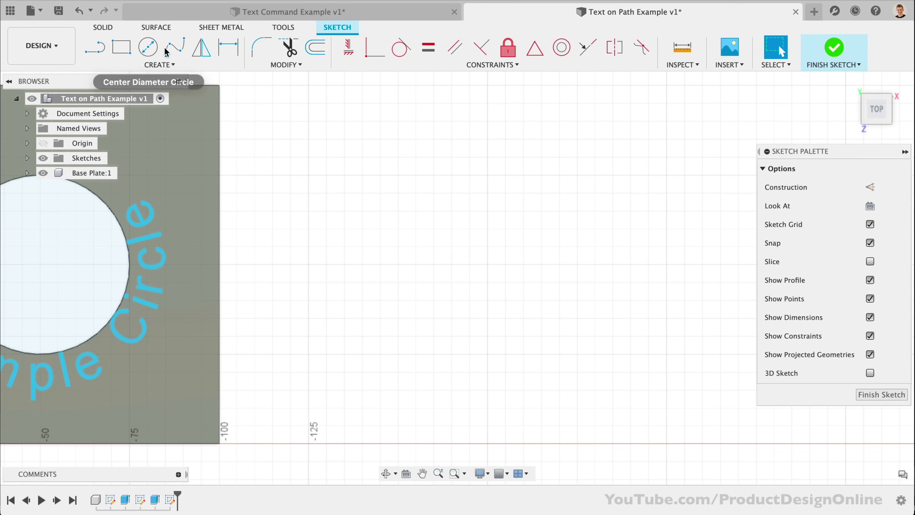
left_click(174, 47)
left_click(364, 272)
left_click(542, 139)
left_click(612, 282)
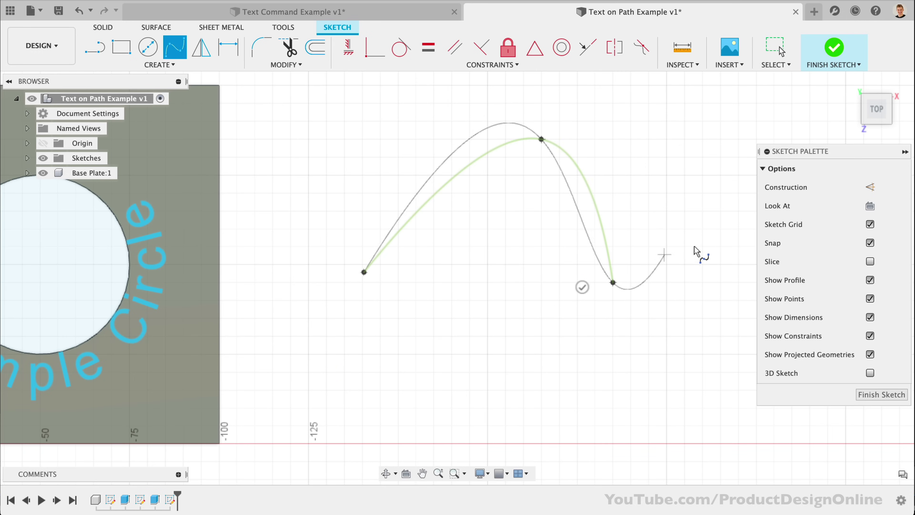
double_click(722, 238)
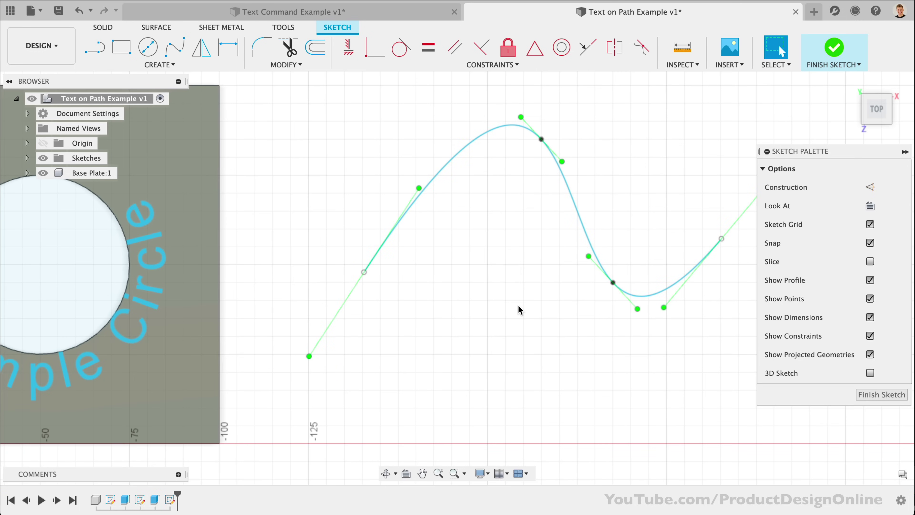
Add Text On Path along the spline reading 'Example on Spline', center-aligned.
type("stext")
key("Return")
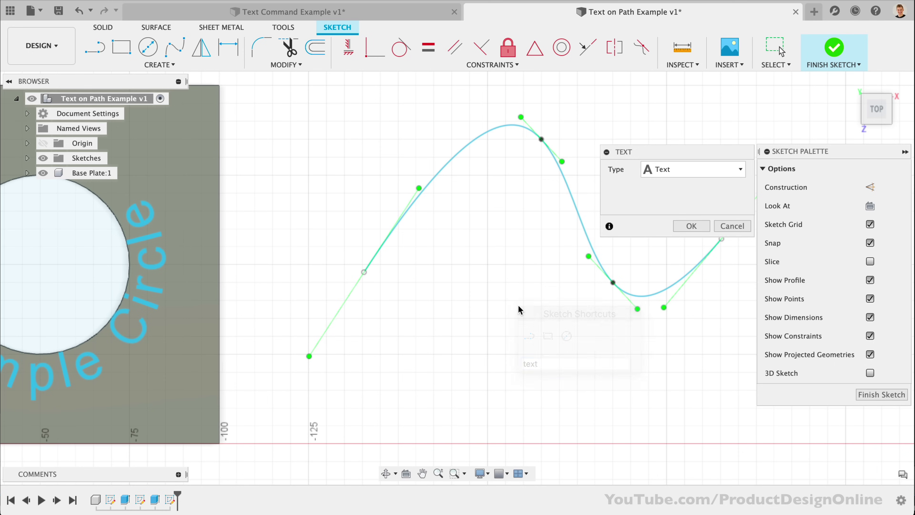
left_click(696, 173)
left_click(695, 199)
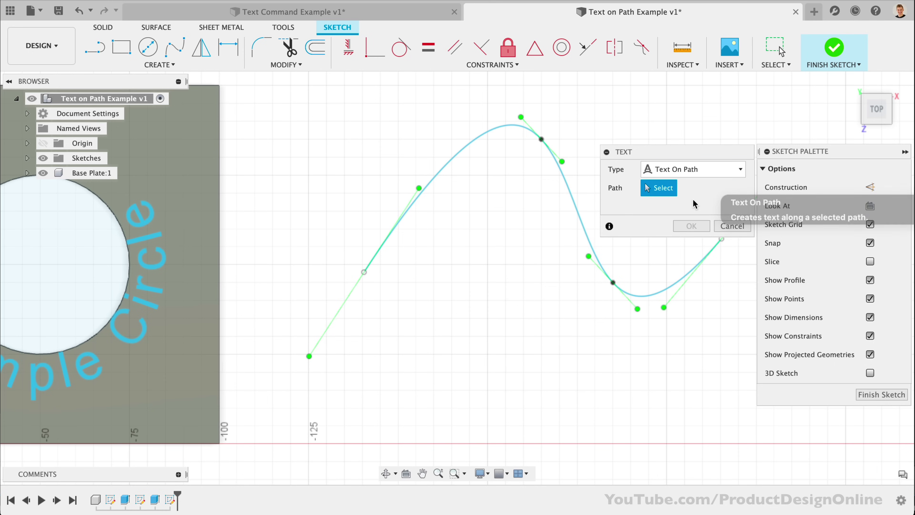
left_click(573, 199)
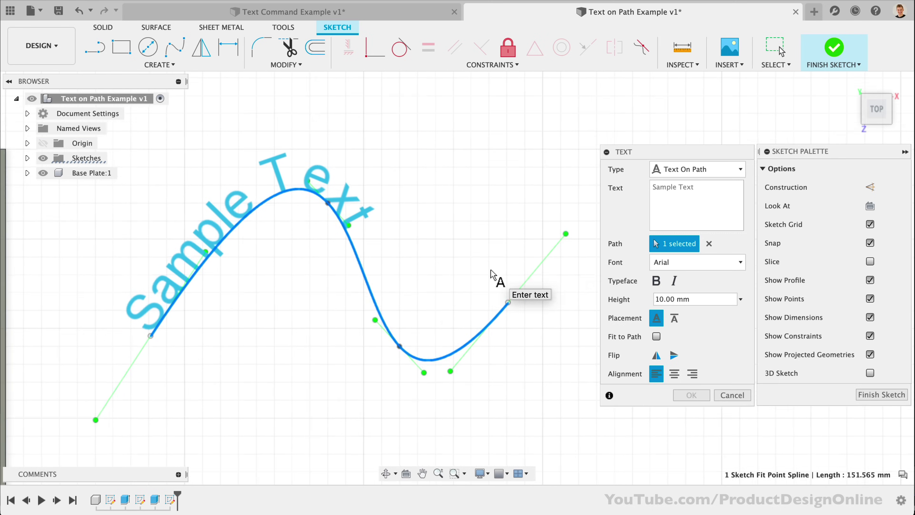
left_click(664, 193)
type("E")
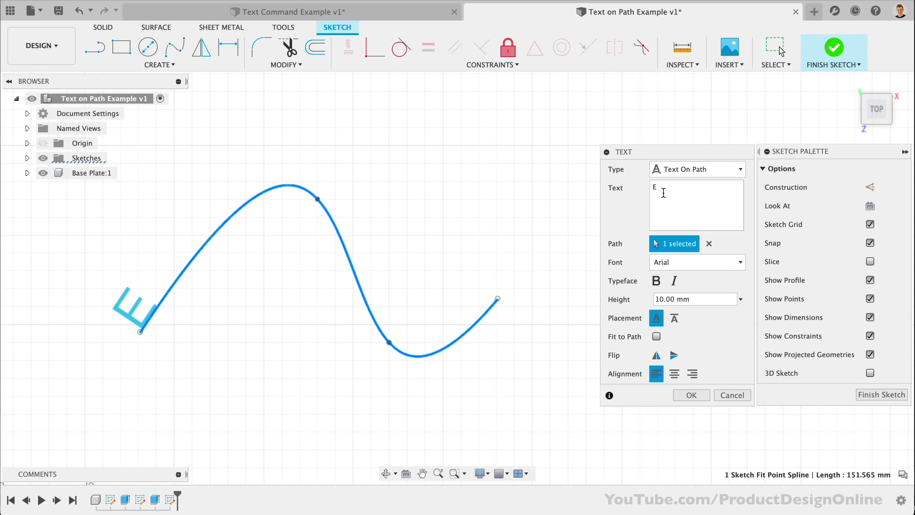
type("xample on Spline")
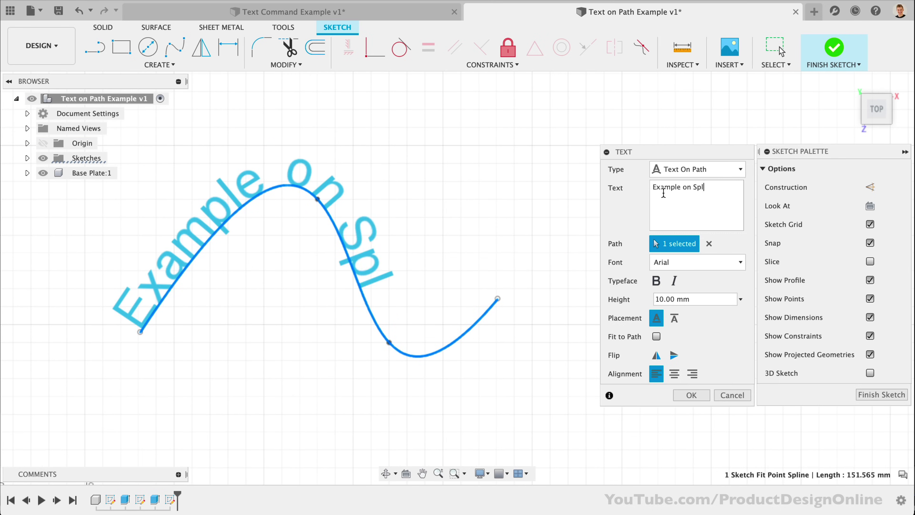
left_click(675, 375)
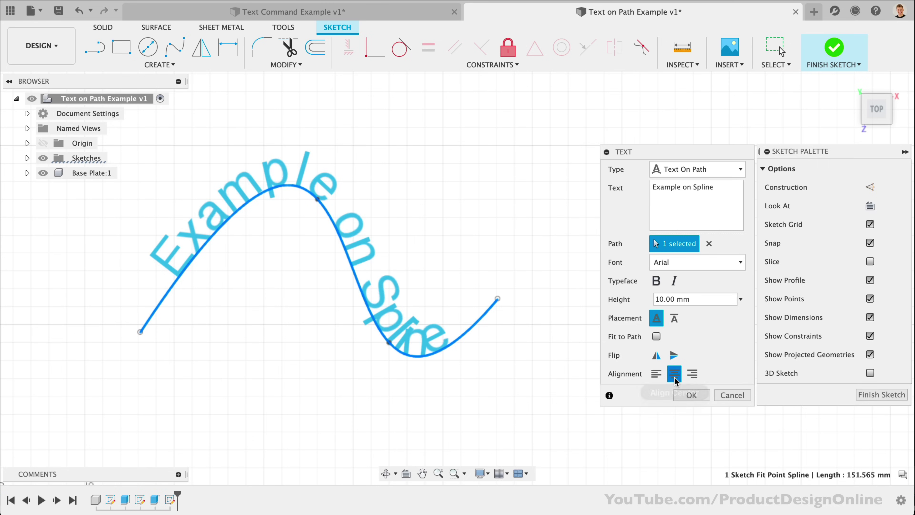
left_click(693, 376)
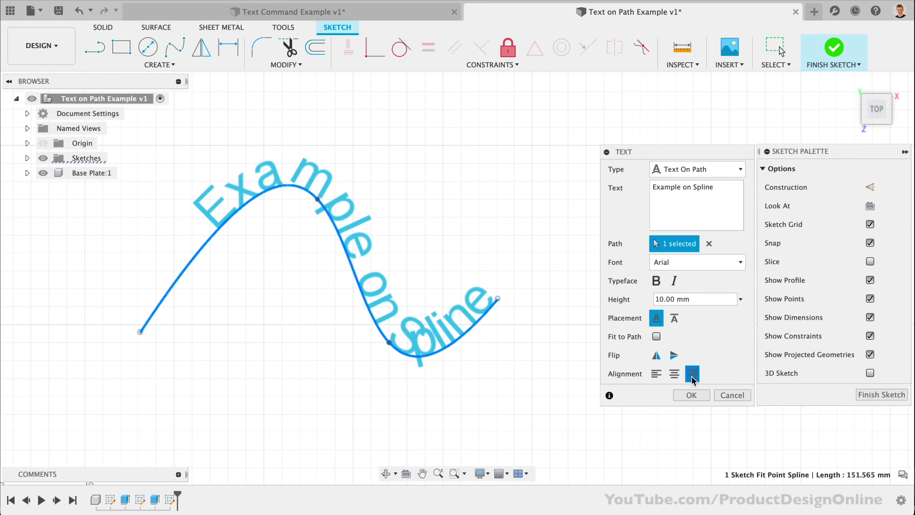
left_click(679, 377)
left_click(684, 396)
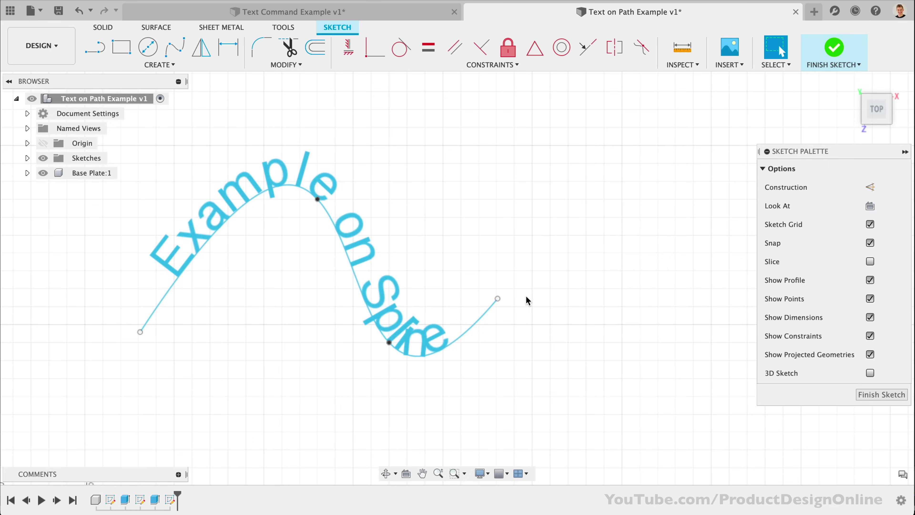
Drag the spline's ends, peak and fit points lower to flatten it into a gentler wave.
mouse_move(498, 298)
left_mouse_down()
mouse_move(604, 415)
mouse_move(744, 308)
mouse_move(746, 280)
mouse_move(811, 309)
left_mouse_up()
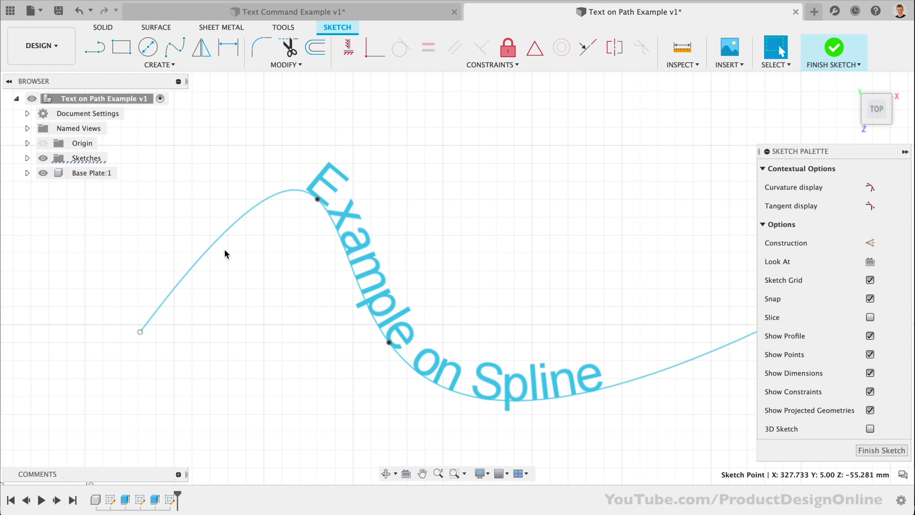
left_click_drag(318, 220, 294, 303)
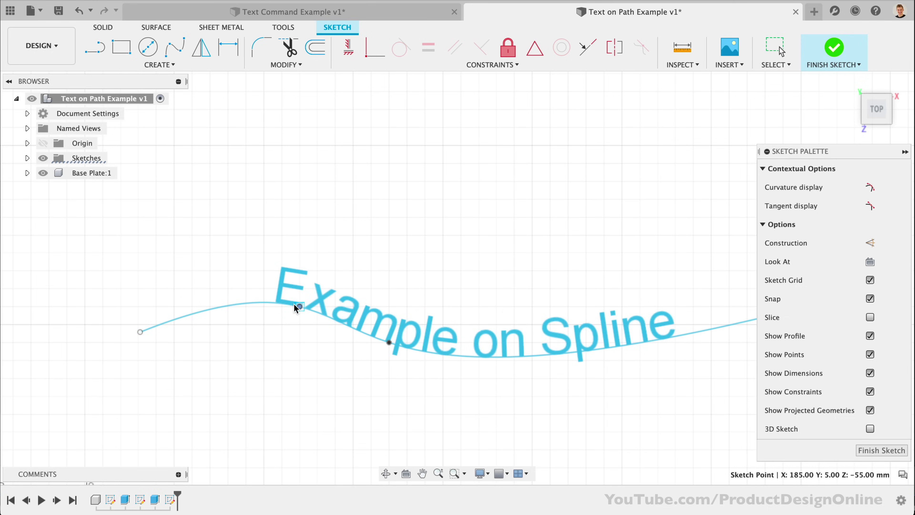
scroll(294, 303, "right", 5)
scroll(294, 303, "down", 2)
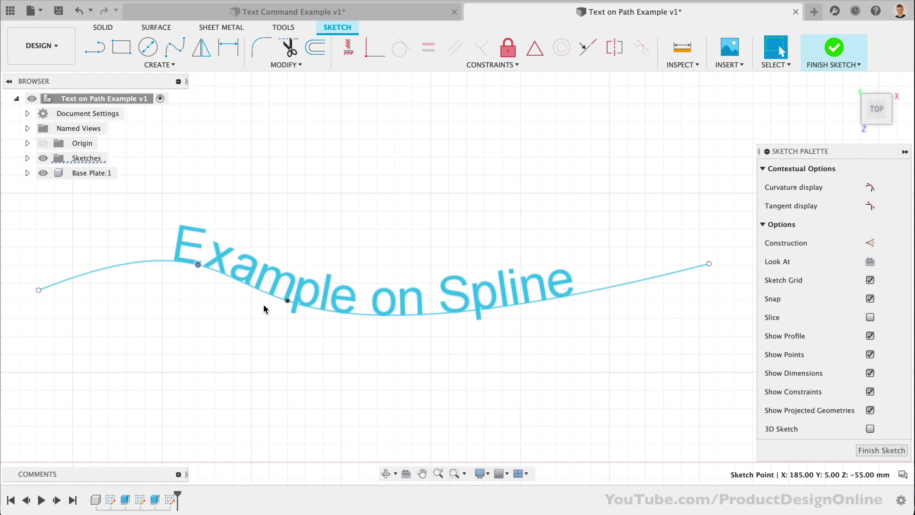
left_click_drag(287, 299, 447, 390)
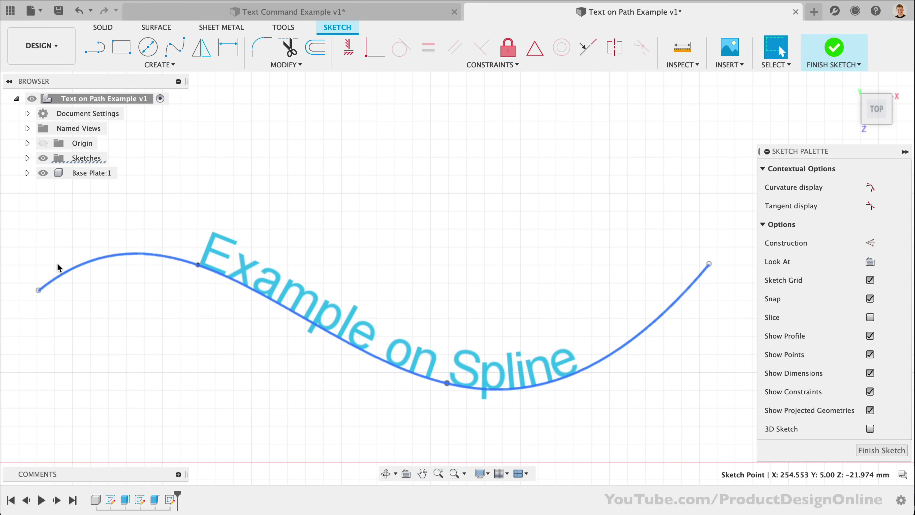
left_click_drag(39, 290, 80, 277)
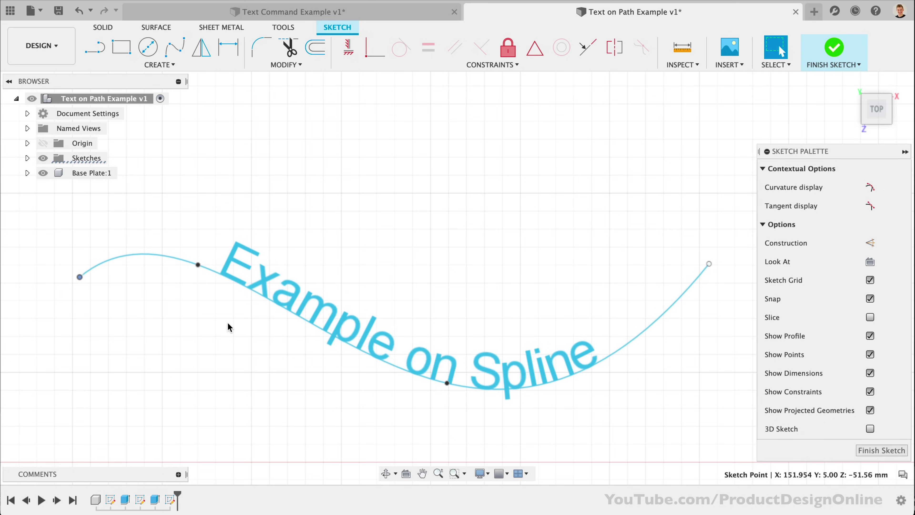
left_click_drag(198, 265, 280, 283)
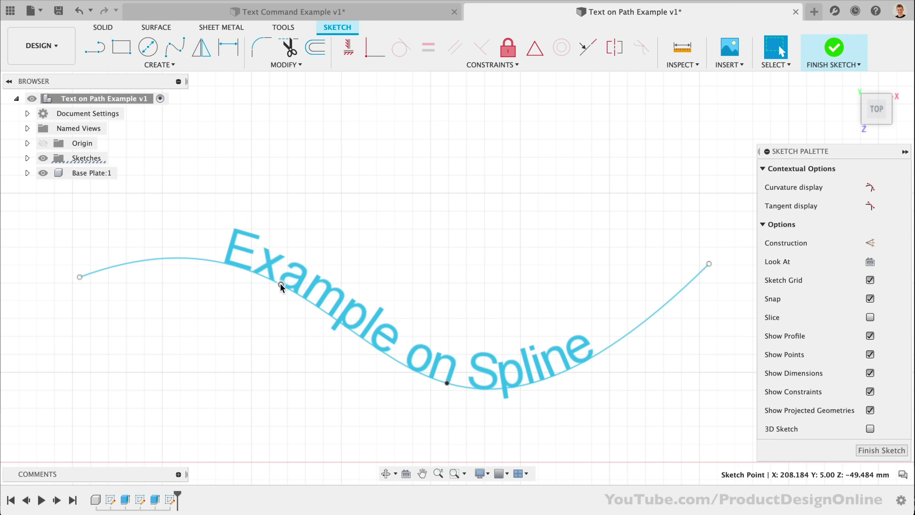
key("Escape")
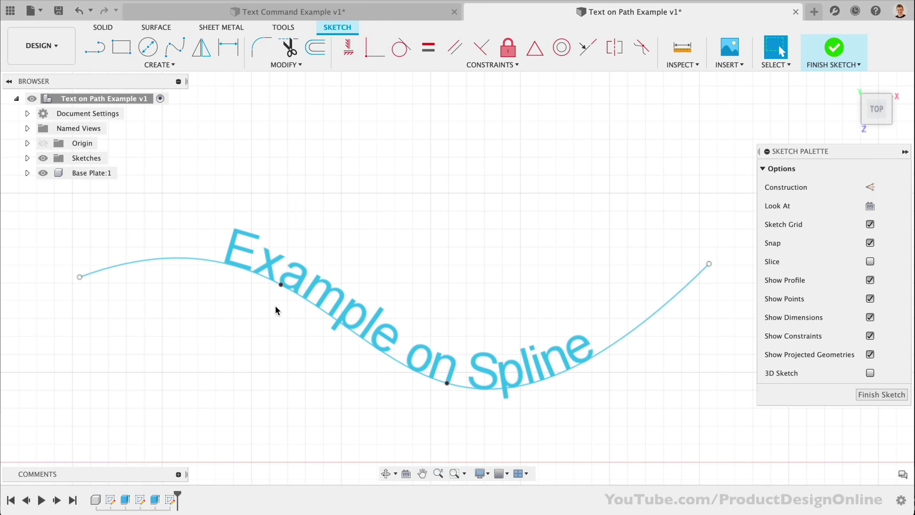
type("stext")
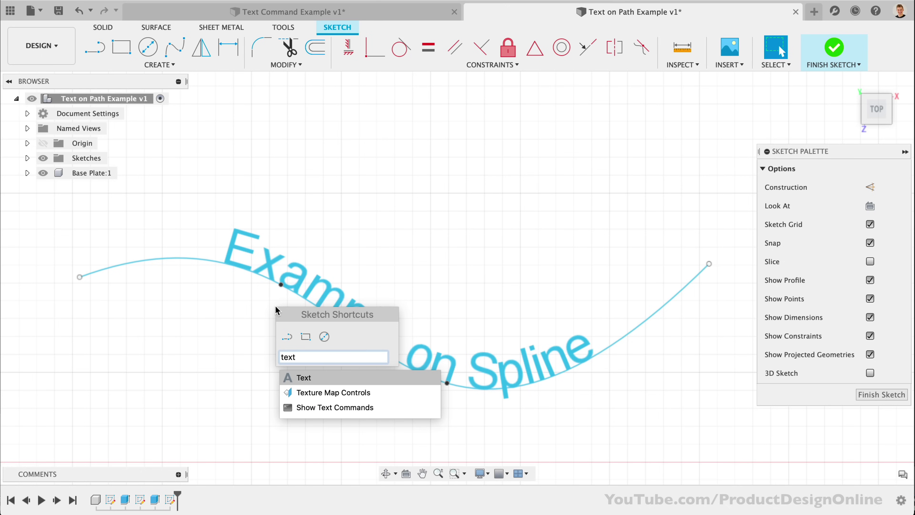
key("Return")
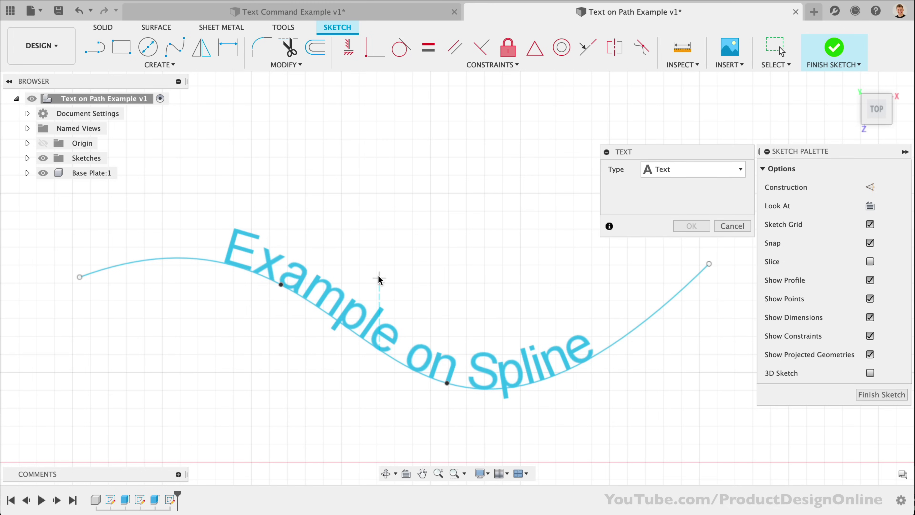
left_click(437, 249)
left_click(556, 158)
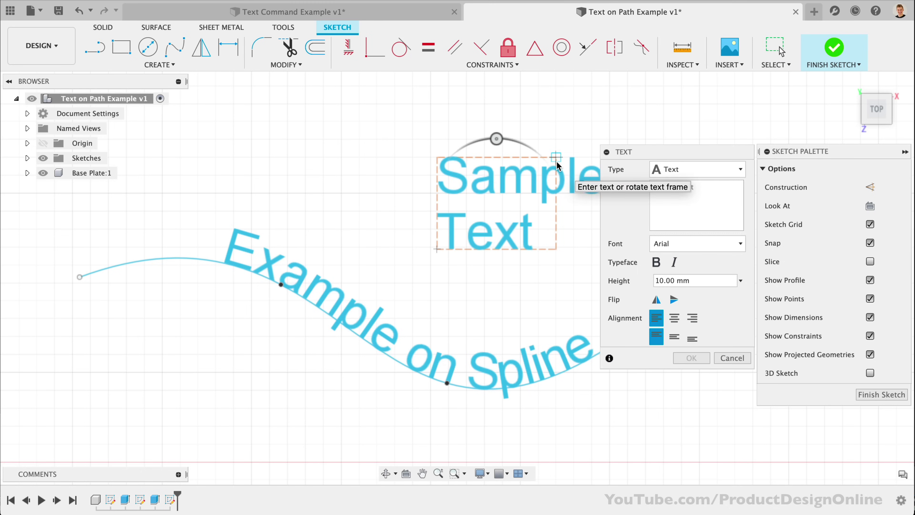
scroll(374, 249, "right", 5)
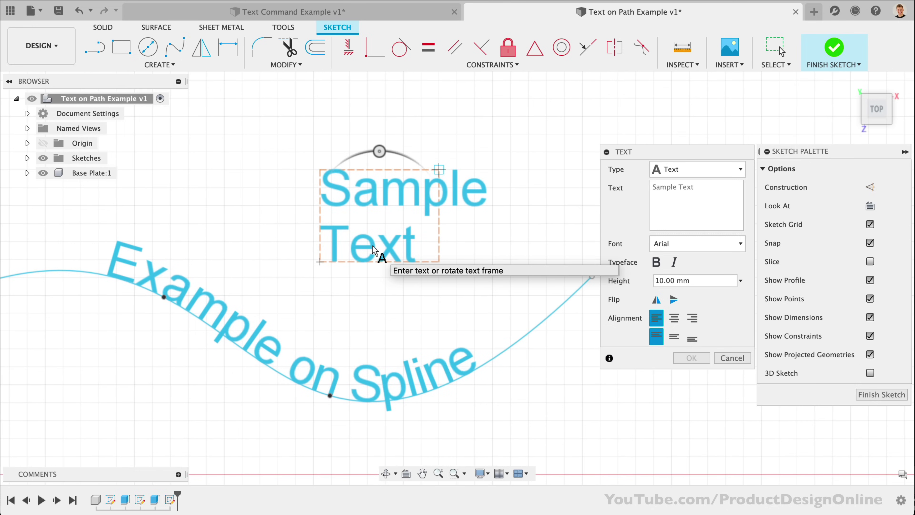
left_click(725, 359)
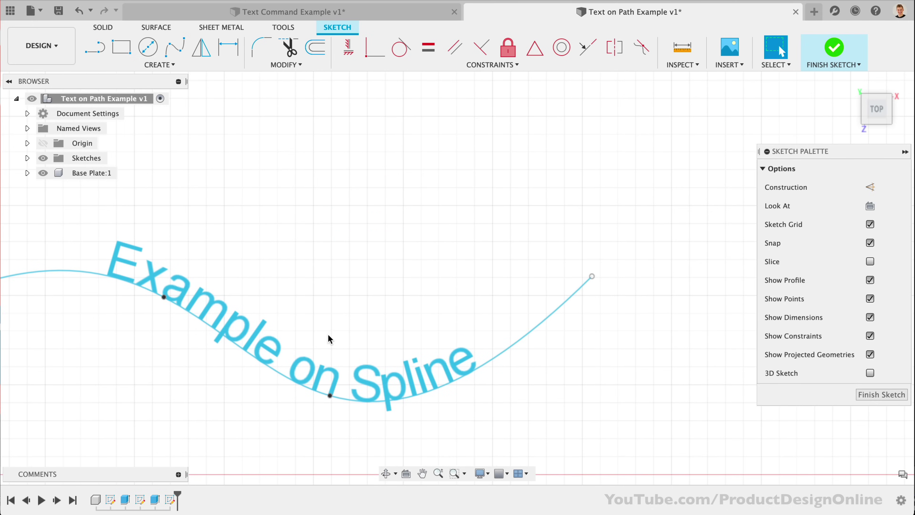
Open the spline text for editing and replace its wording with 'Text on Paht'.
scroll(329, 339, "left", 4)
double_click(330, 298)
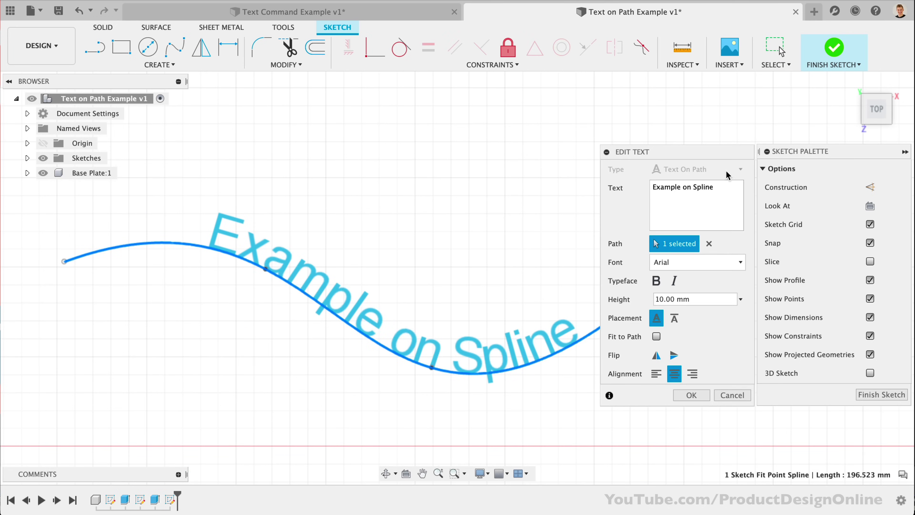
triple_click(669, 186)
type("Text on Paht")
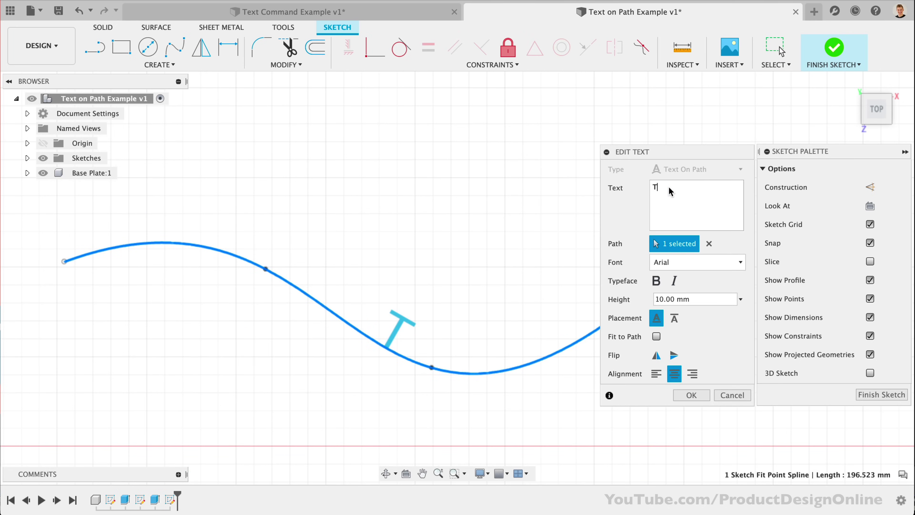